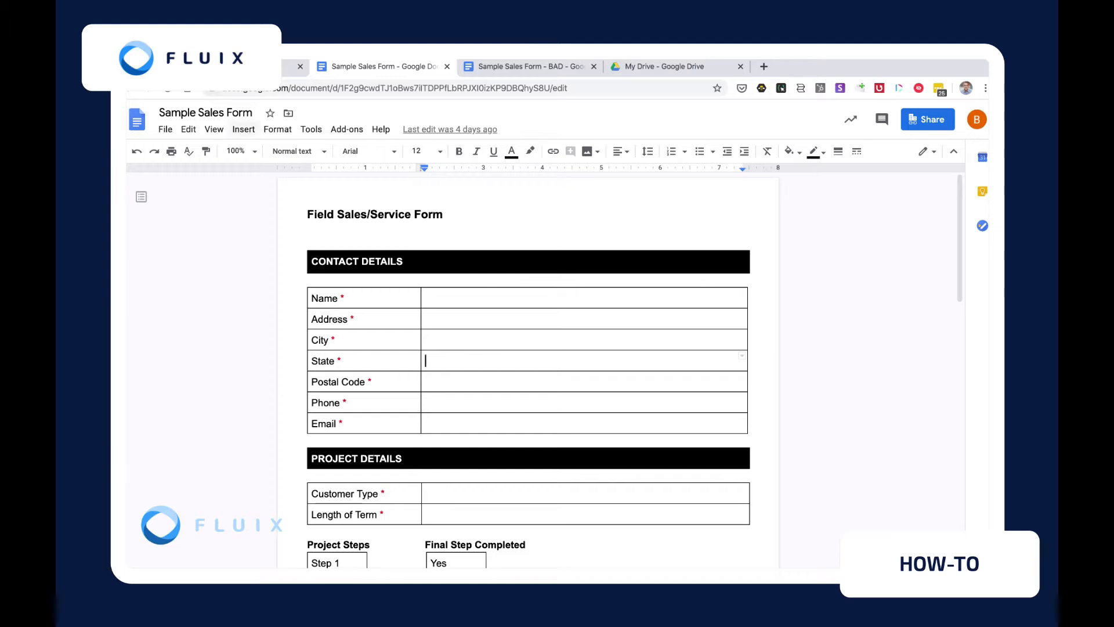
# Look at the table insertion options for laying out the form's fields, leaving the document without a new table
pyautogui.click(243, 129)
pyautogui.moveTo(263, 171)
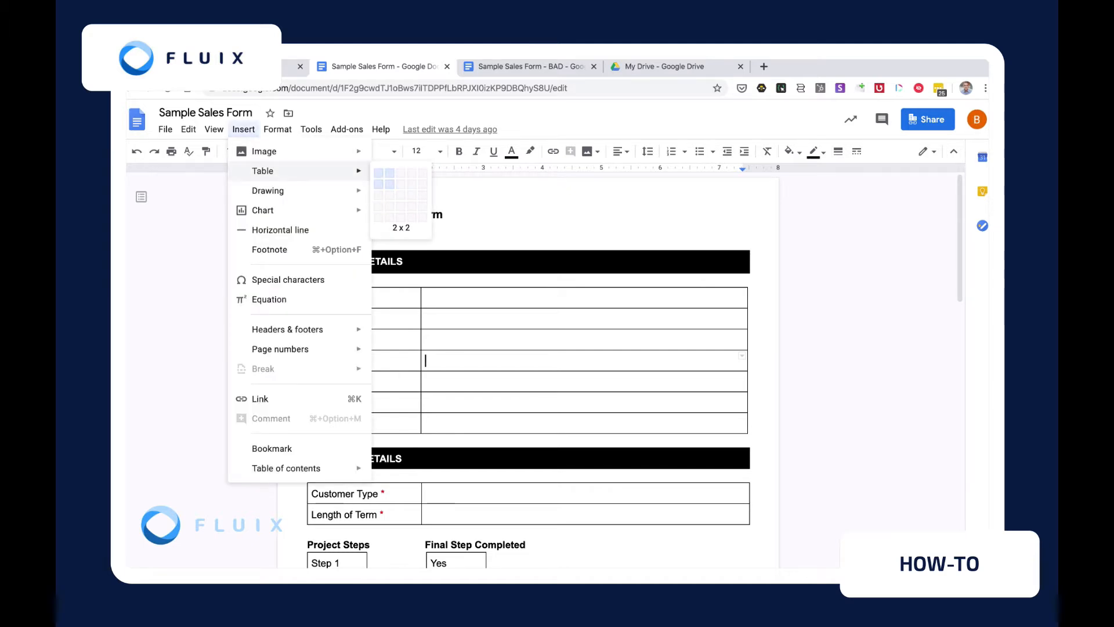
pyautogui.click(427, 298)
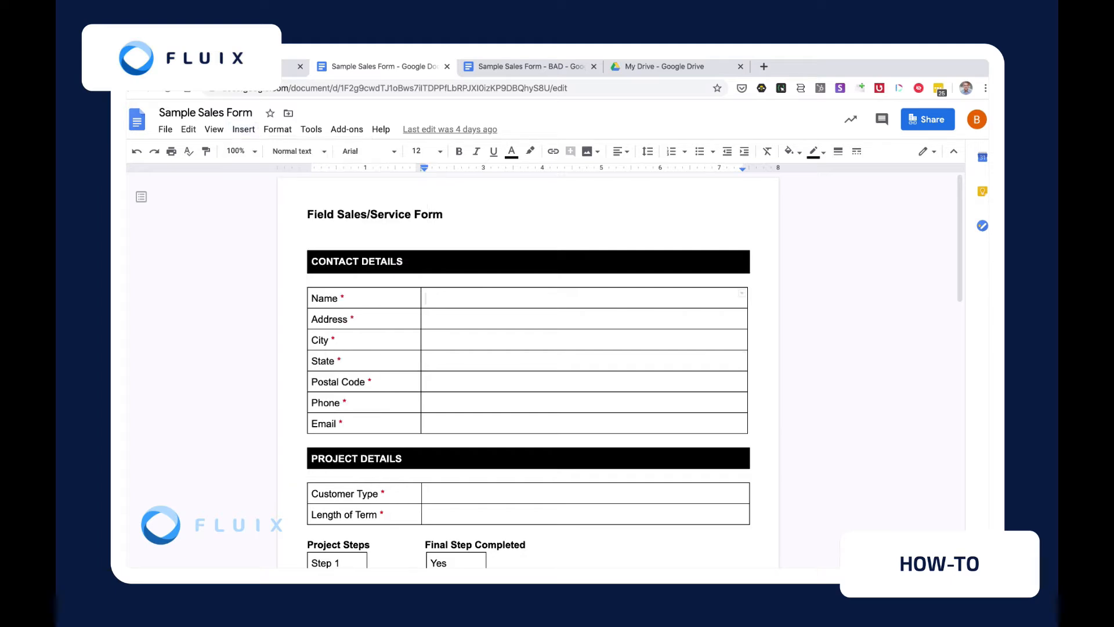
pyautogui.scroll(-1, 528, 372)
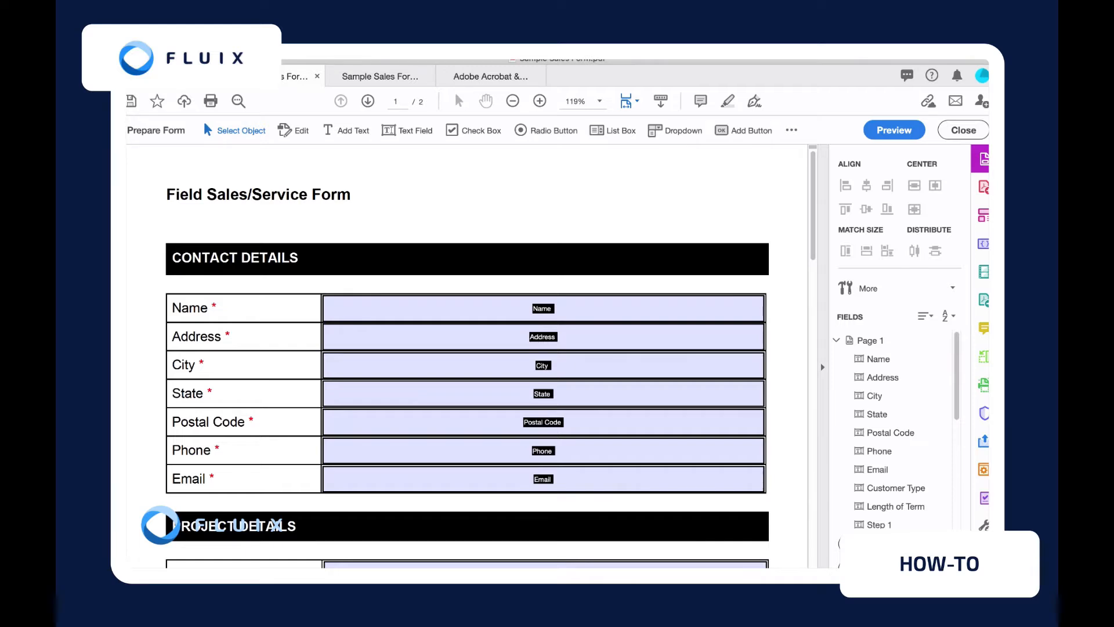
# Switch to the sample sales form in Adobe Acrobat and review its detected fields, selecting the Postal Code and Phone fields
pyautogui.scroll(-5, 467, 357)
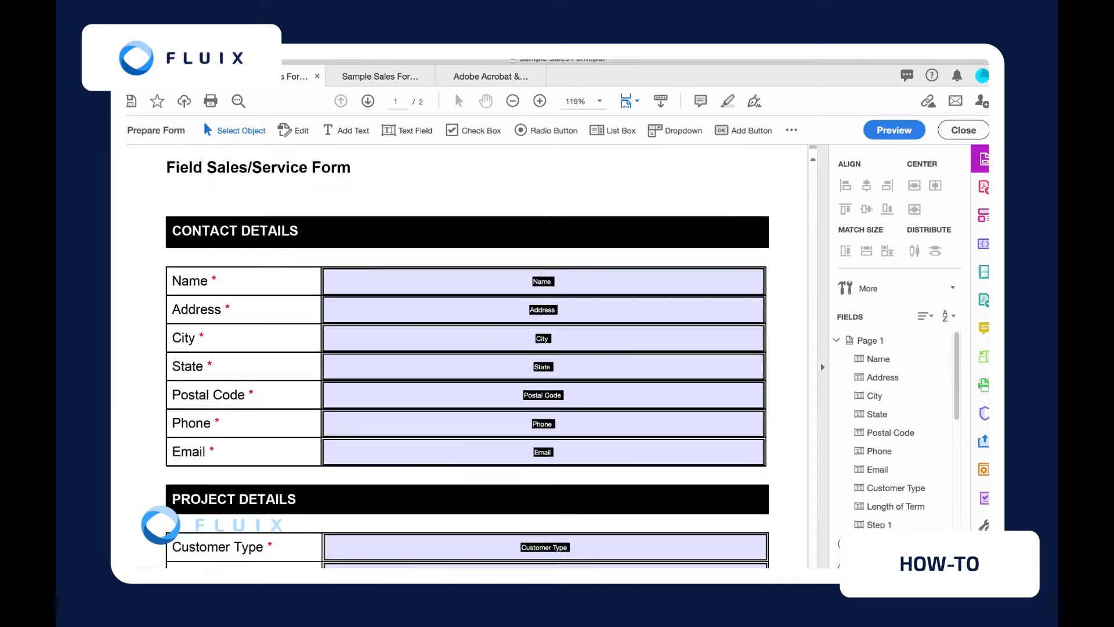
pyautogui.scroll(-2, 467, 357)
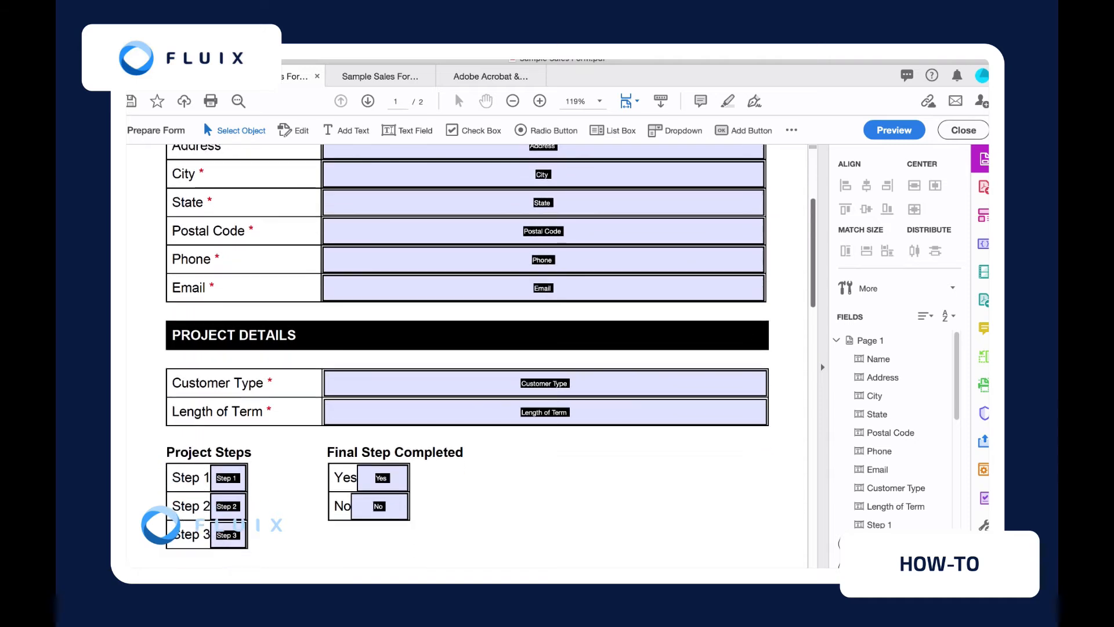
pyautogui.click(543, 230)
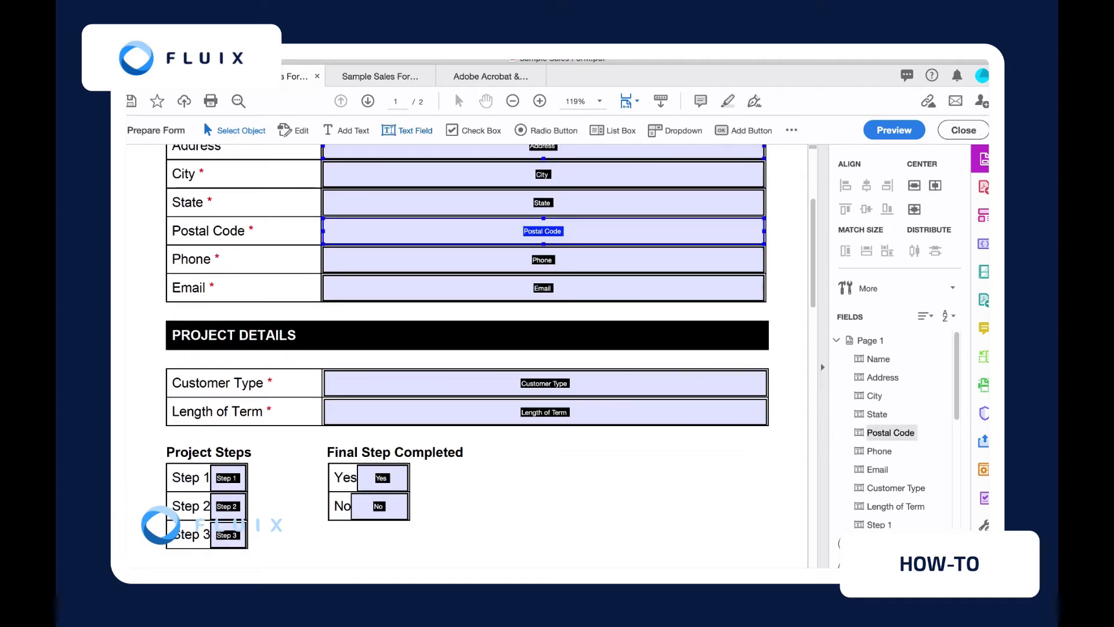
pyautogui.click(543, 259)
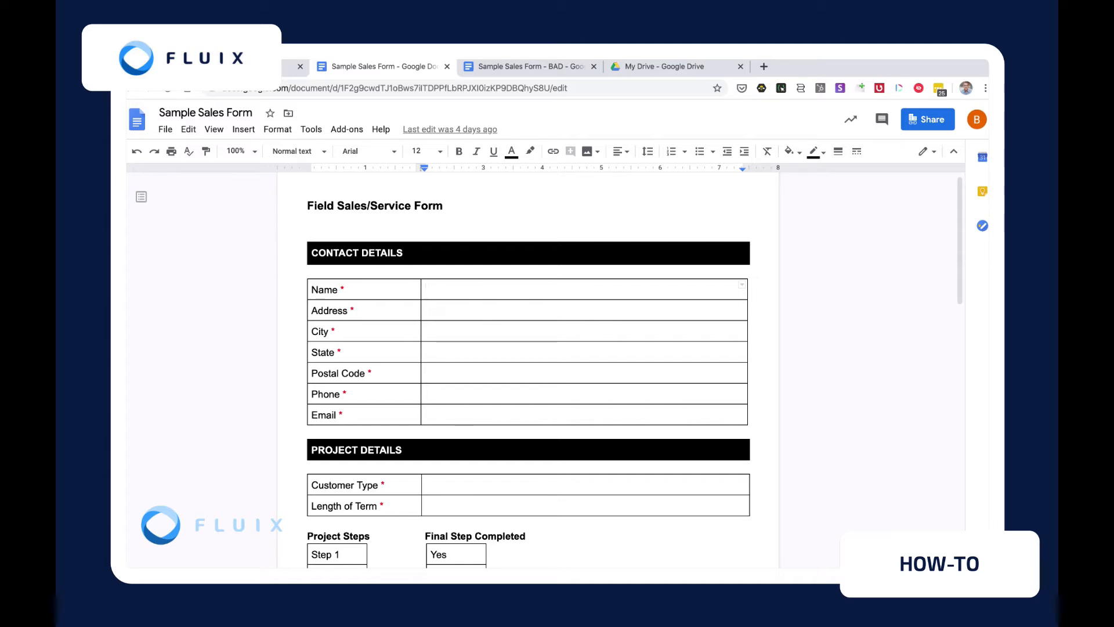
# Return to the source form in Google Docs and review its table layout from Contact Details down to Pricing Details
pyautogui.scroll(-1, 528, 369)
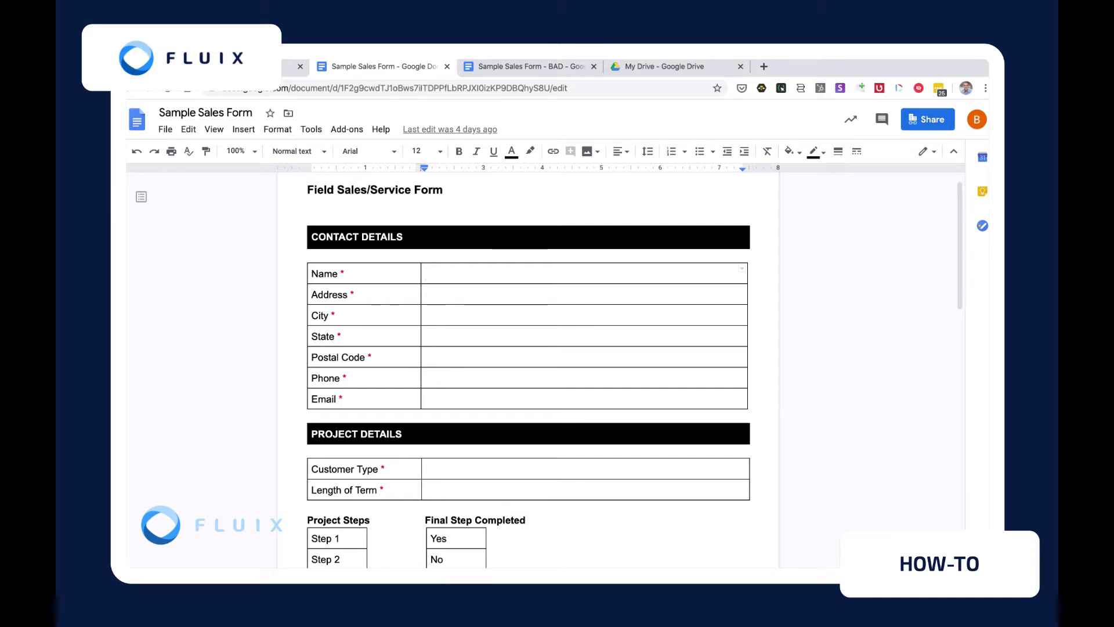
pyautogui.scroll(1, 528, 371)
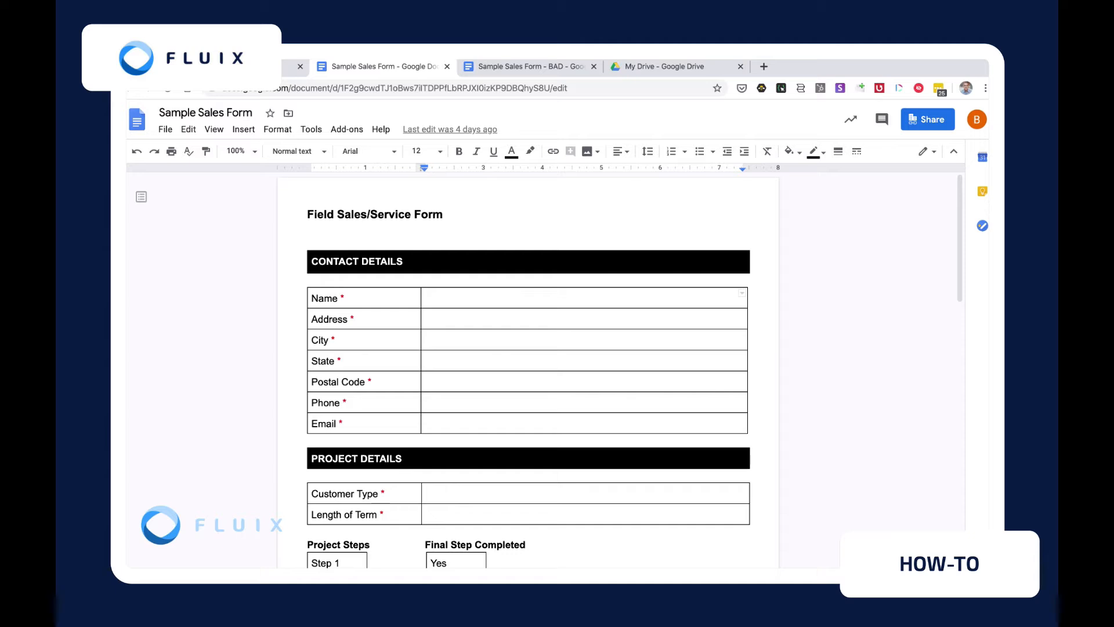
pyautogui.scroll(-2, 527, 372)
pyautogui.scroll(-2, 528, 371)
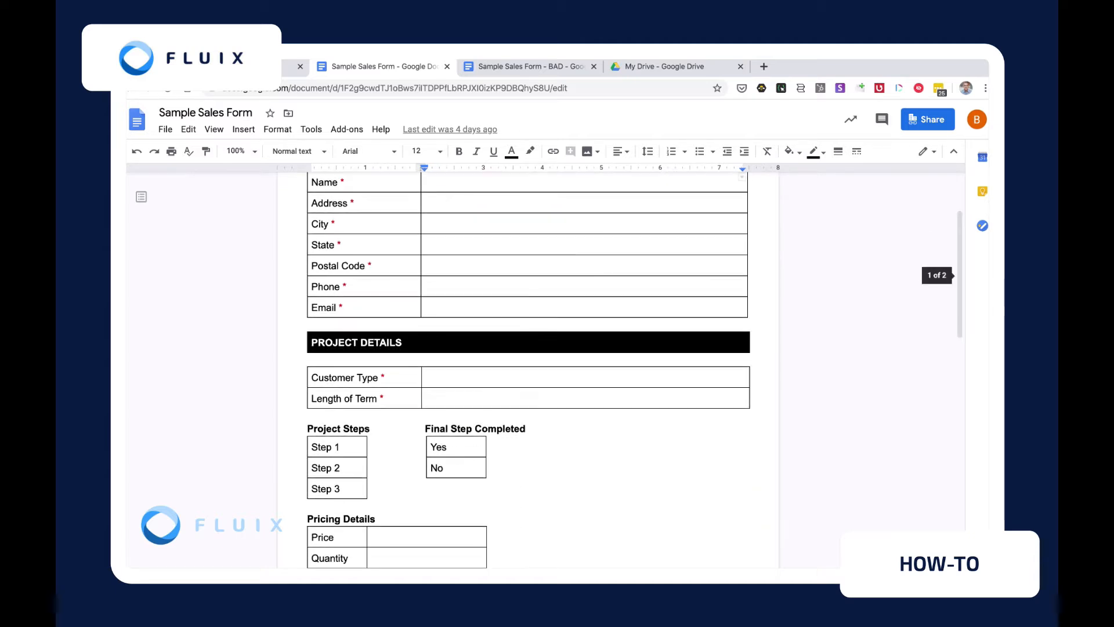
pyautogui.hotkey('ctrl', 'Tab')
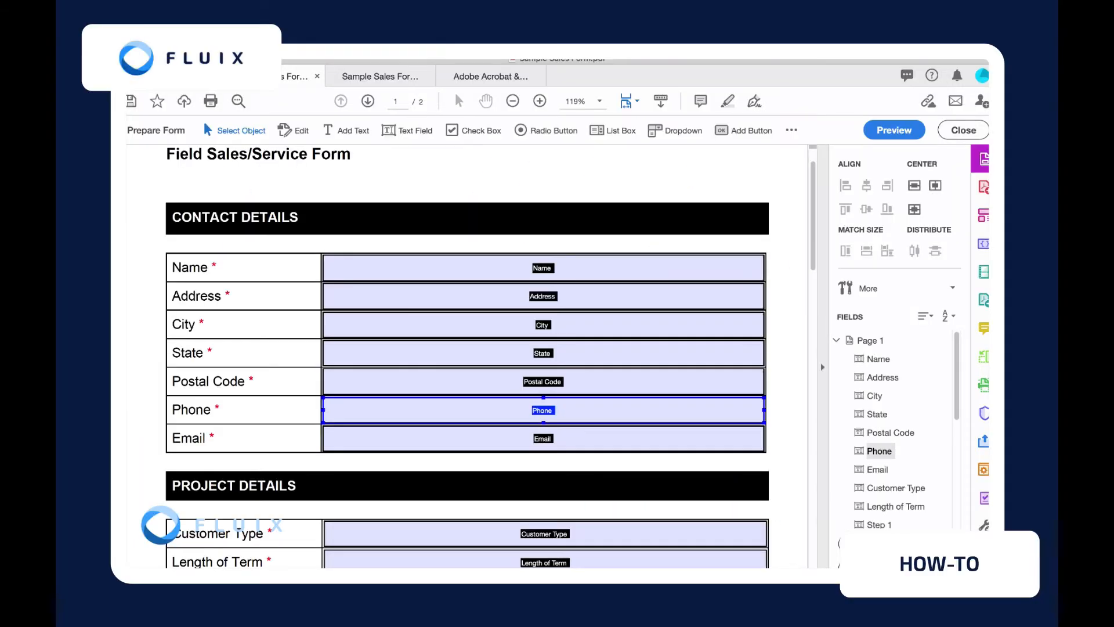
pyautogui.scroll(-3, 467, 357)
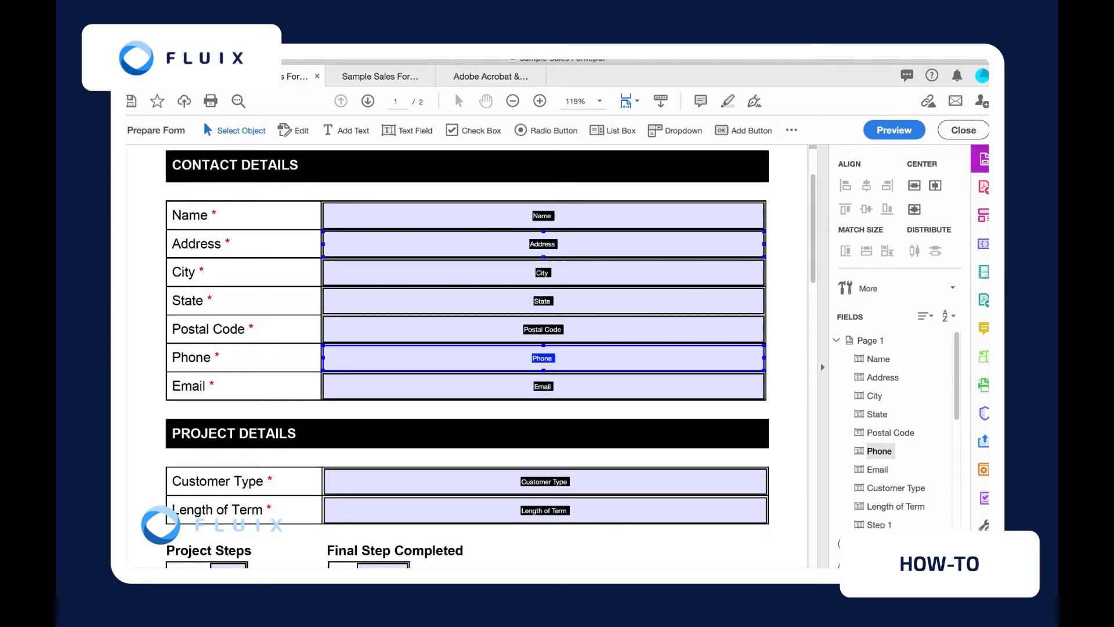
pyautogui.click(407, 131)
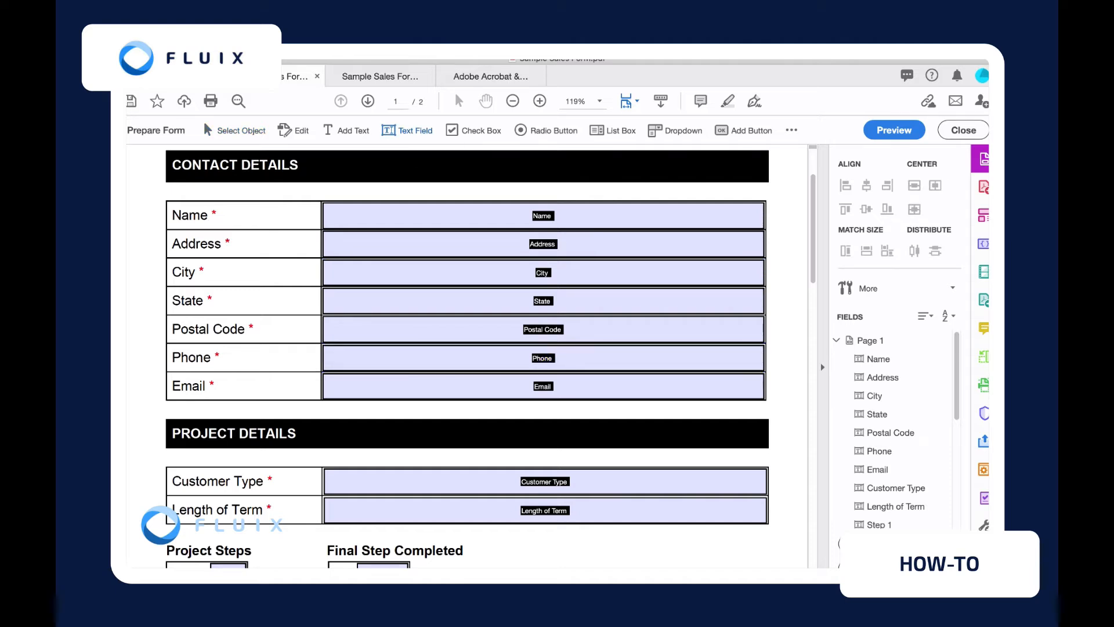
pyautogui.scroll(-4, 467, 357)
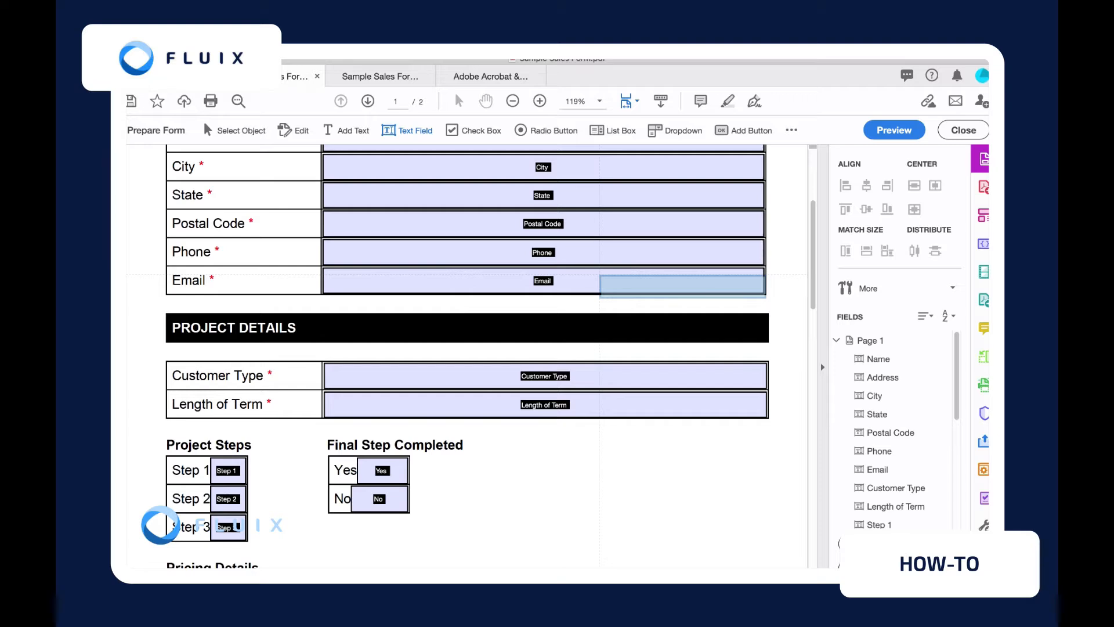
pyautogui.press('Escape')
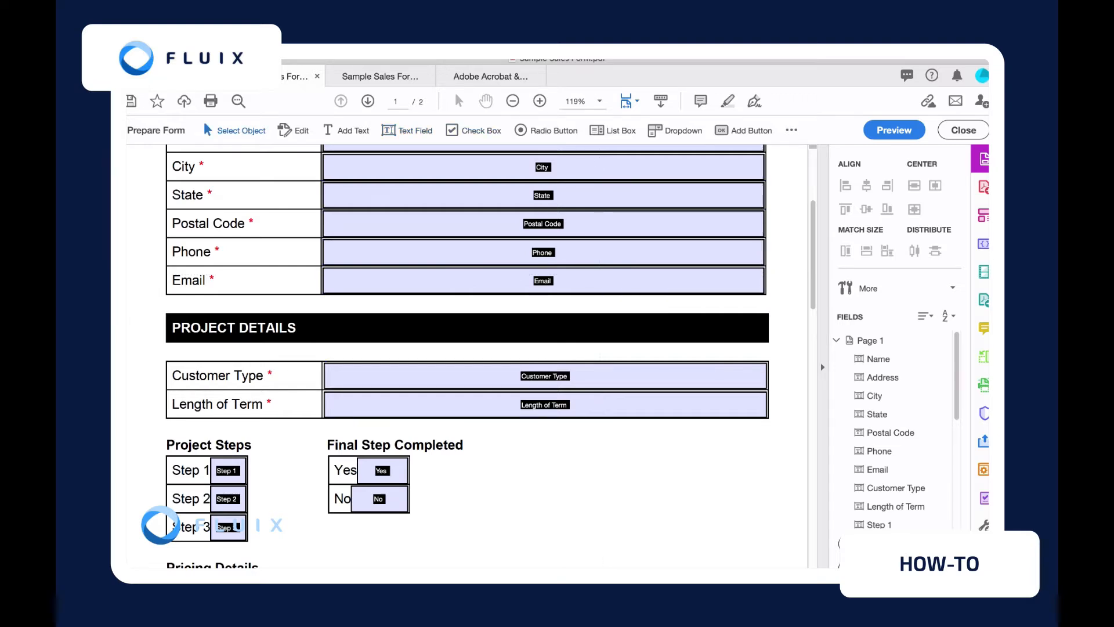
# Switch to the upgraded sales form in Acrobat and review its required, dropdown, check box, radio button and pricing fields
pyautogui.scroll(-4, 464, 348)
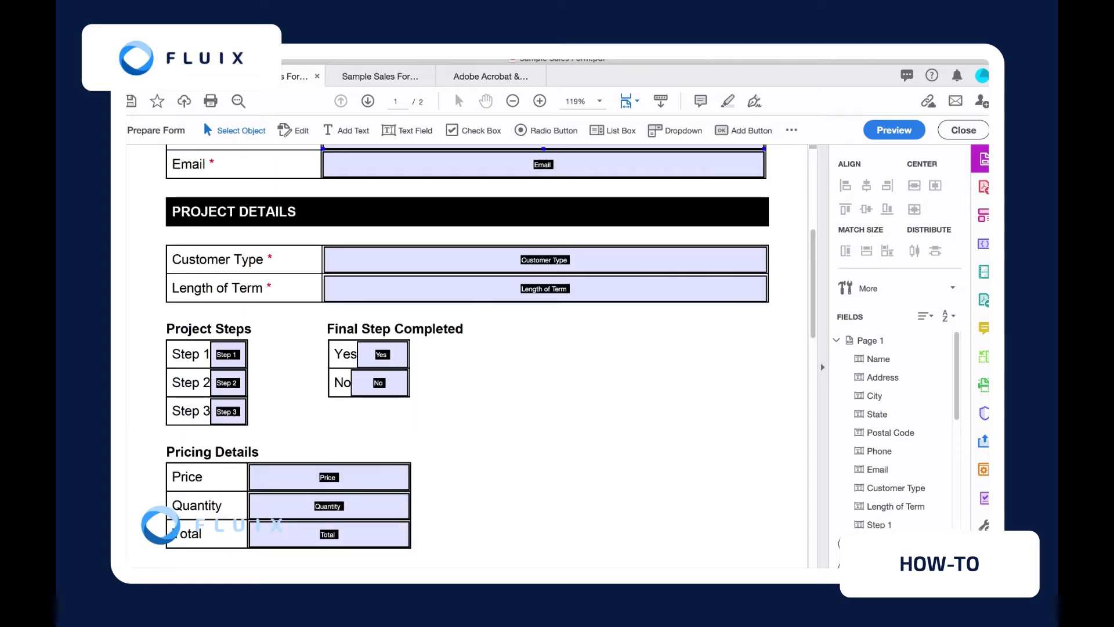
pyautogui.hotkey('ctrl', 'Tab')
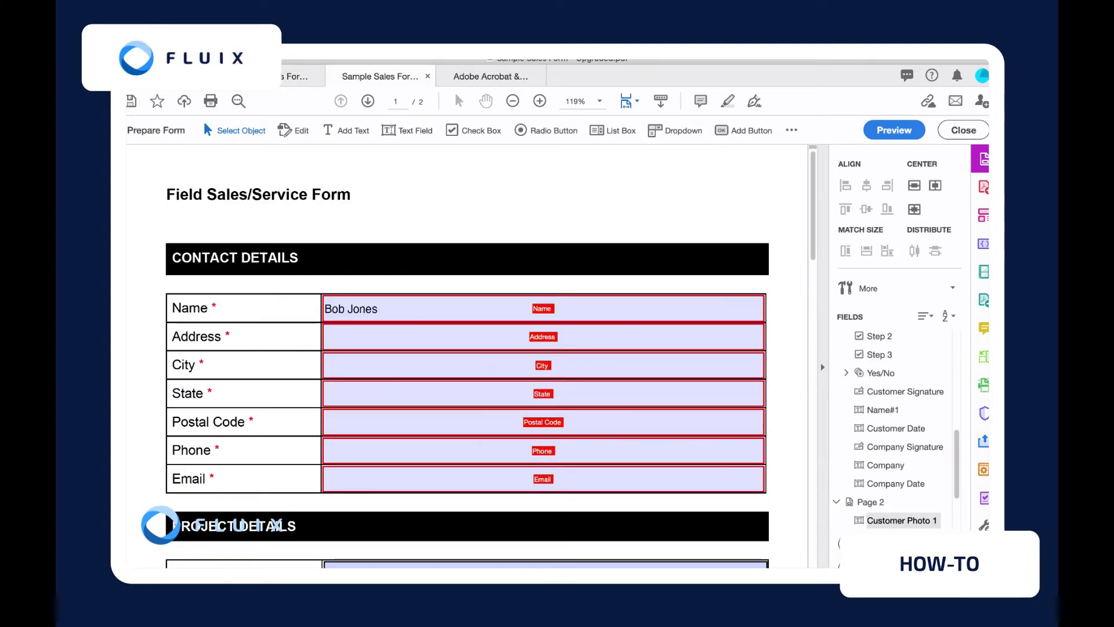
pyautogui.scroll(-5, 467, 356)
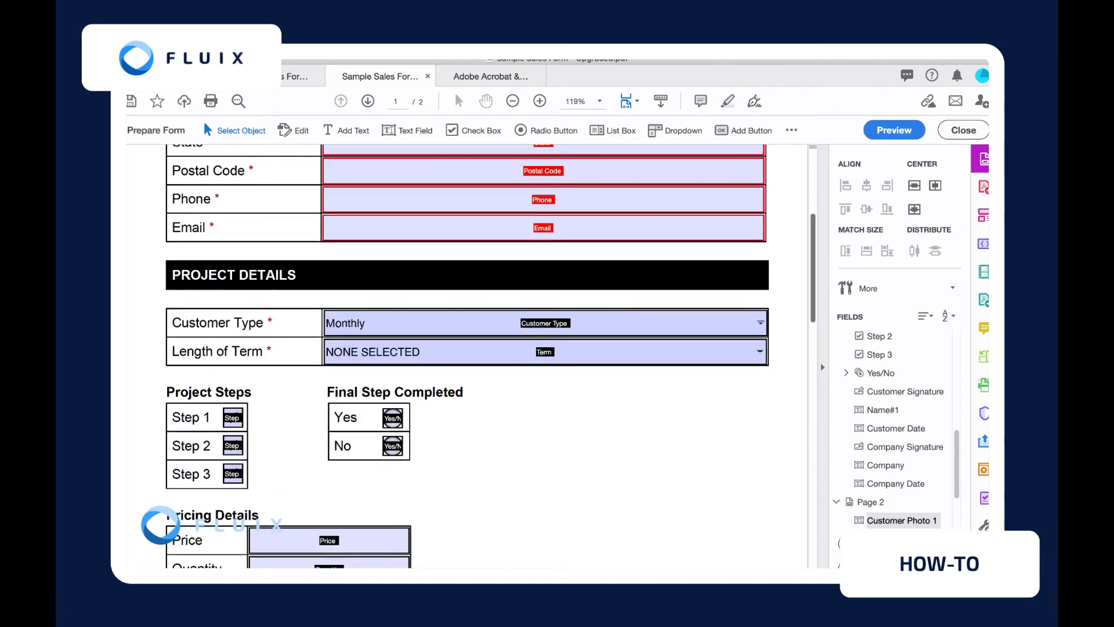
pyautogui.scroll(-4, 467, 356)
pyautogui.scroll(1, 467, 355)
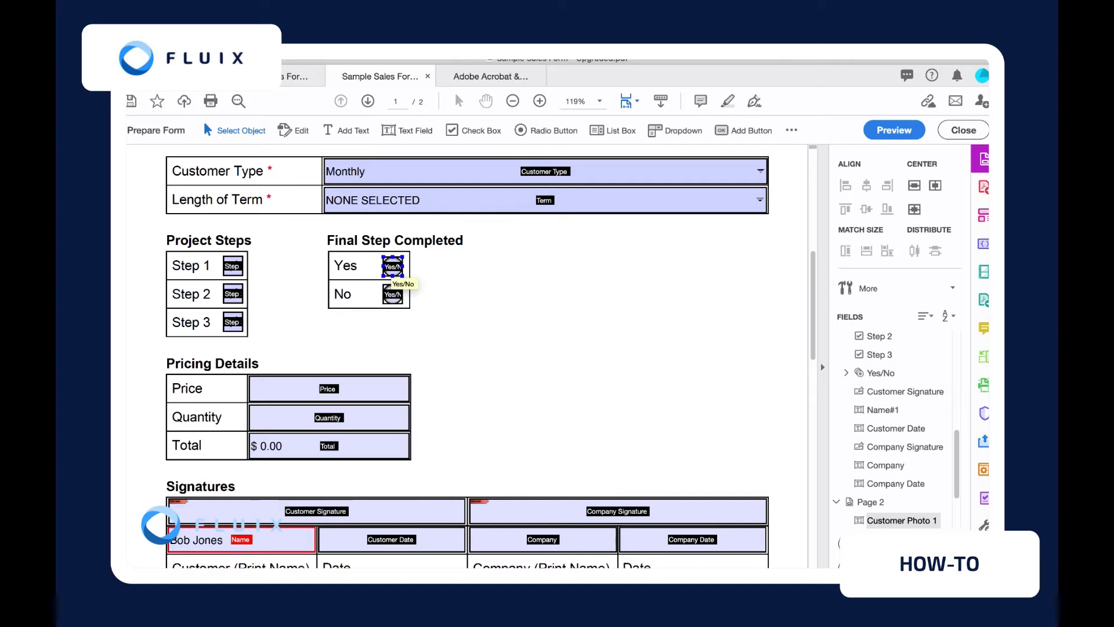
# Preview the upgraded form and try out the Customer Type dropdown
pyautogui.click(893, 130)
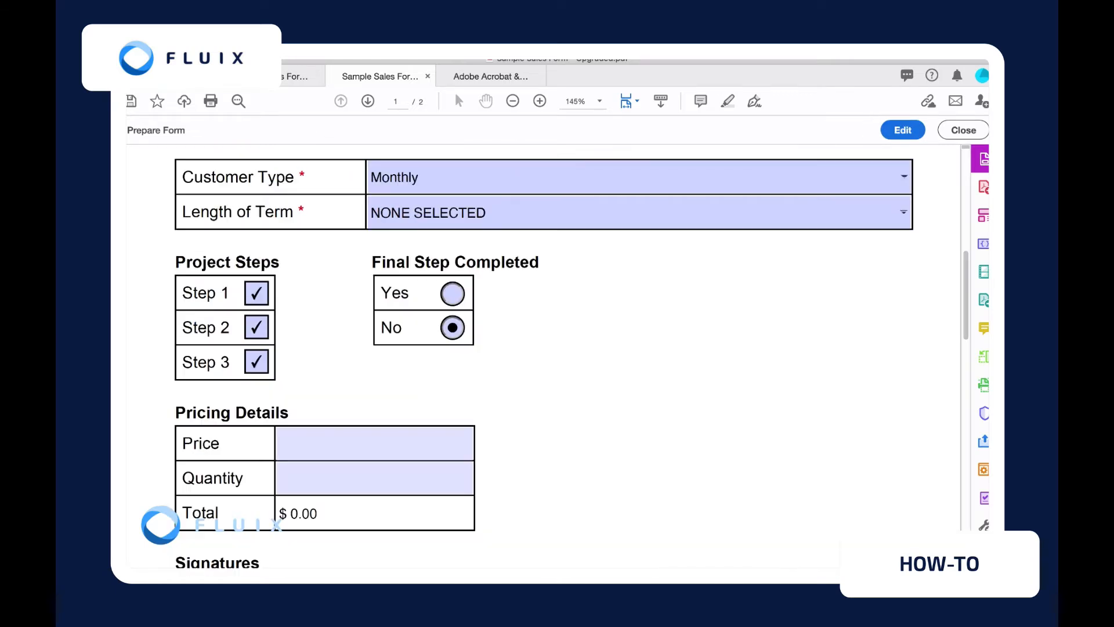
pyautogui.click(904, 176)
pyautogui.click(638, 234)
# Clear the Step 1, Step 2 and Step 3 check boxes and return to form editing
pyautogui.click(257, 293)
pyautogui.click(256, 327)
pyautogui.click(256, 361)
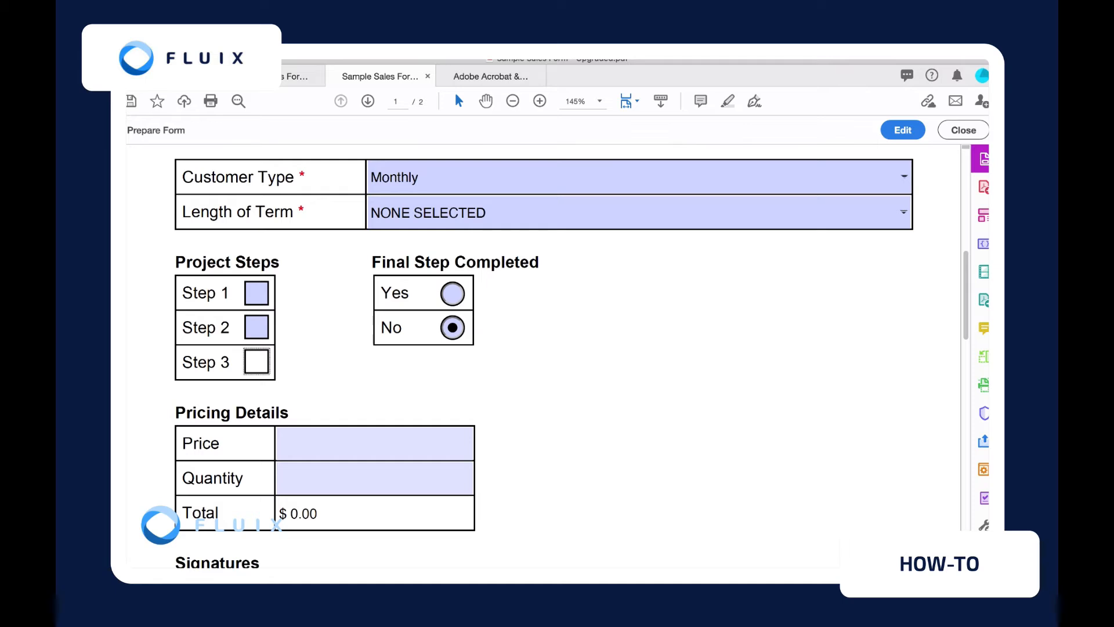
pyautogui.click(902, 130)
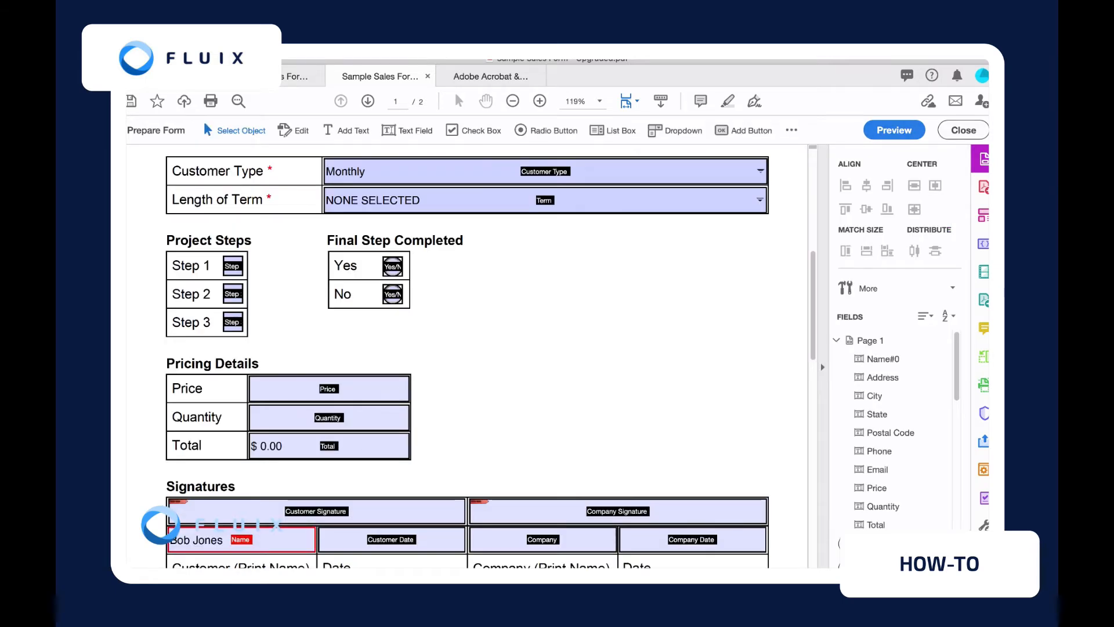
# Inspect the Price field's number format settings, and open the properties of the Quantity and Total fields under Pricing Details
pyautogui.scroll(5, 467, 357)
pyautogui.scroll(4, 467, 357)
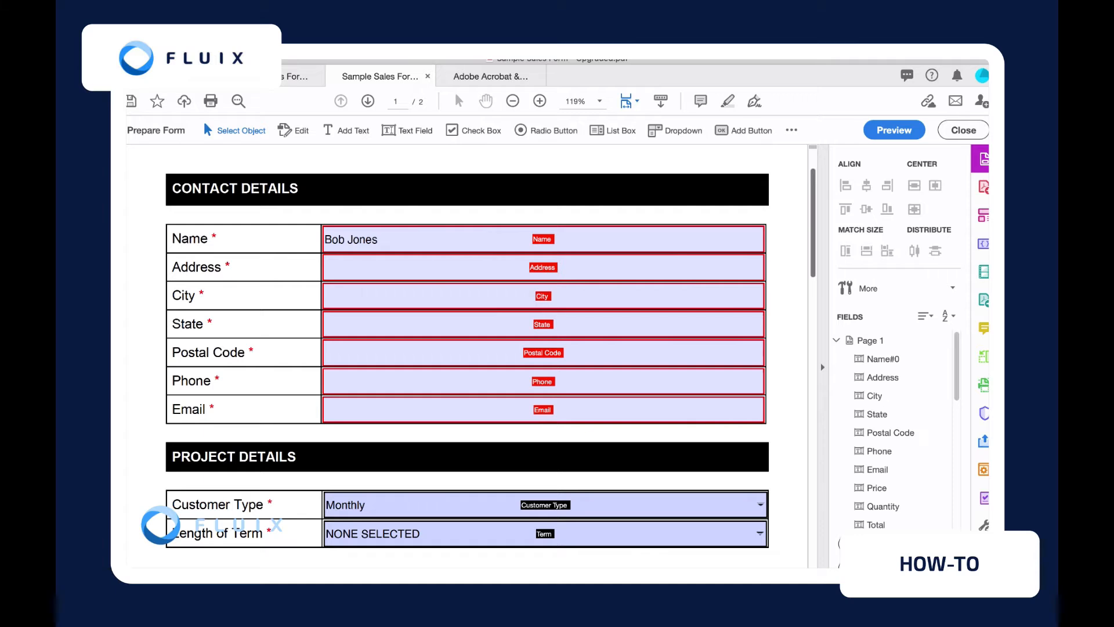
pyautogui.scroll(-1, 467, 322)
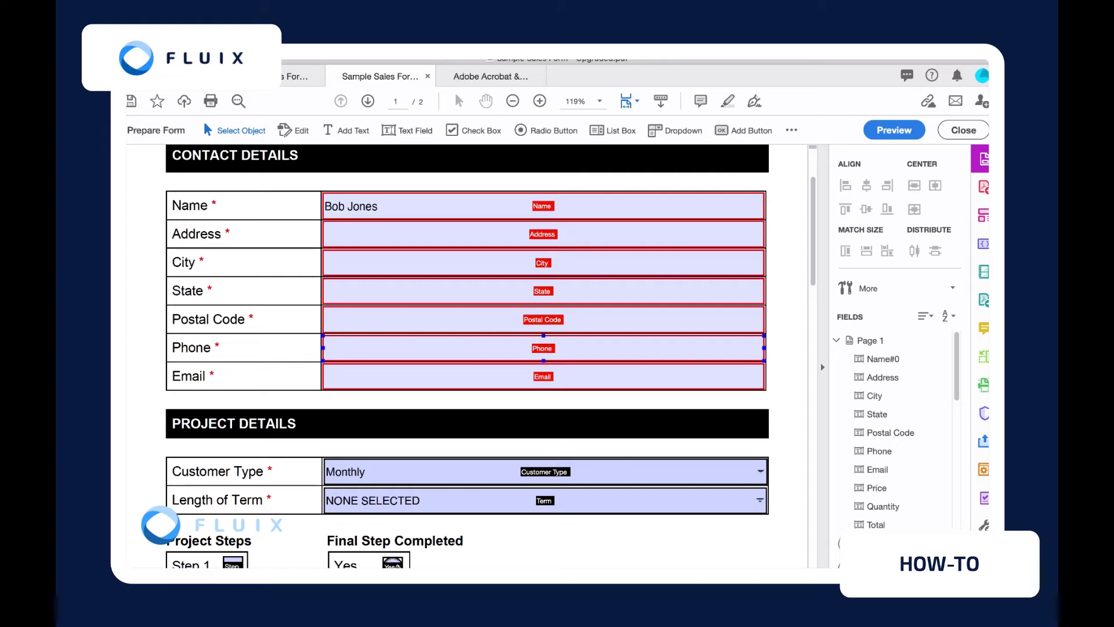
pyautogui.scroll(-7, 467, 357)
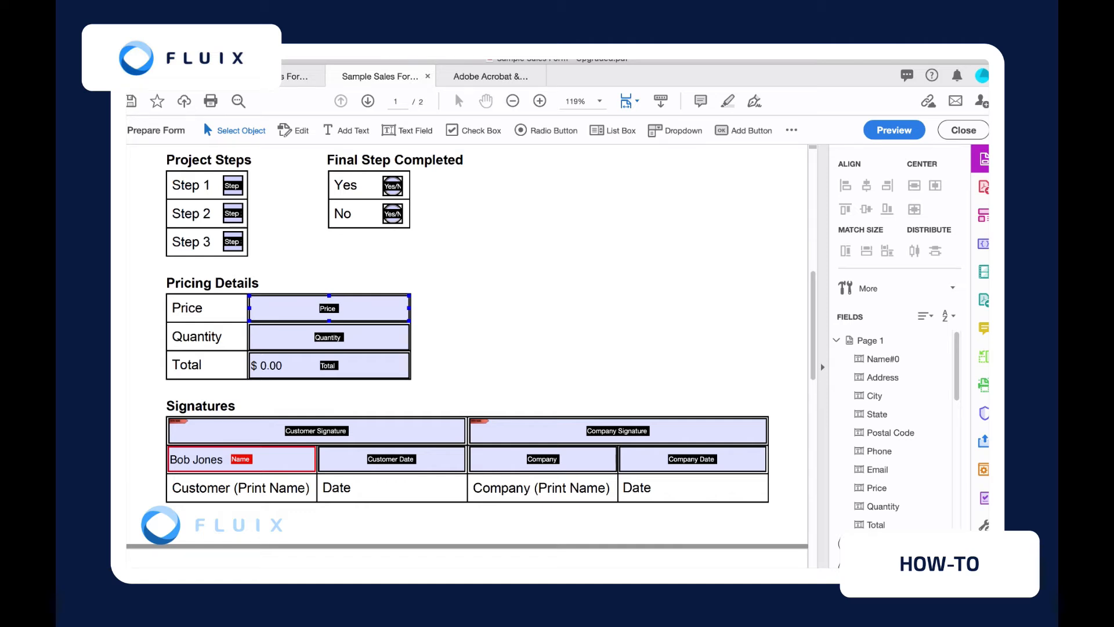
pyautogui.doubleClick(328, 308)
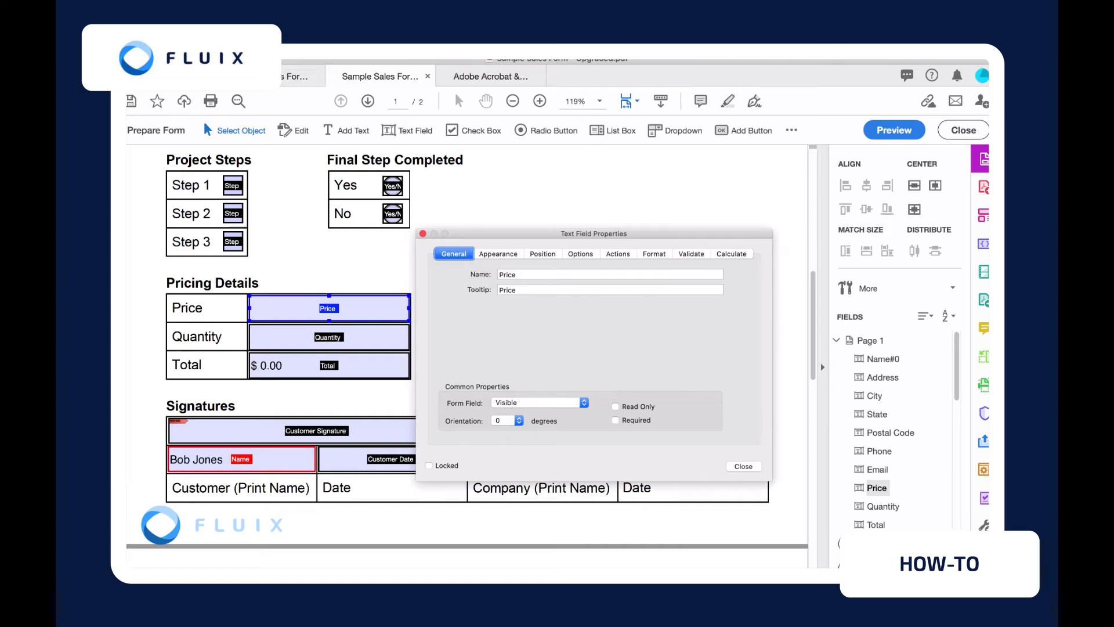
pyautogui.click(654, 254)
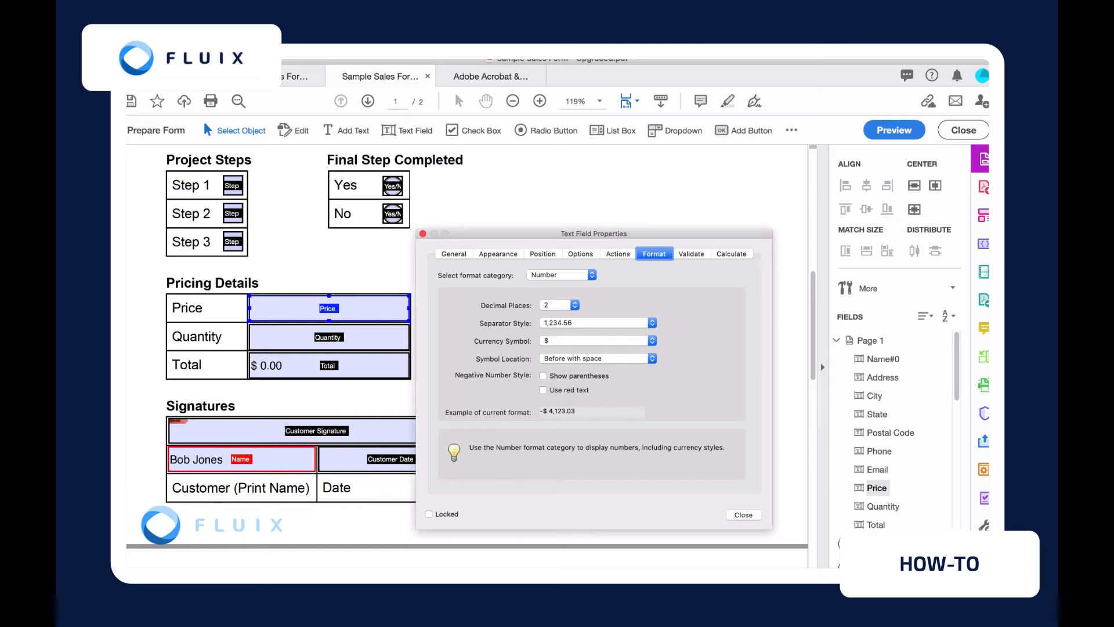
pyautogui.click(743, 514)
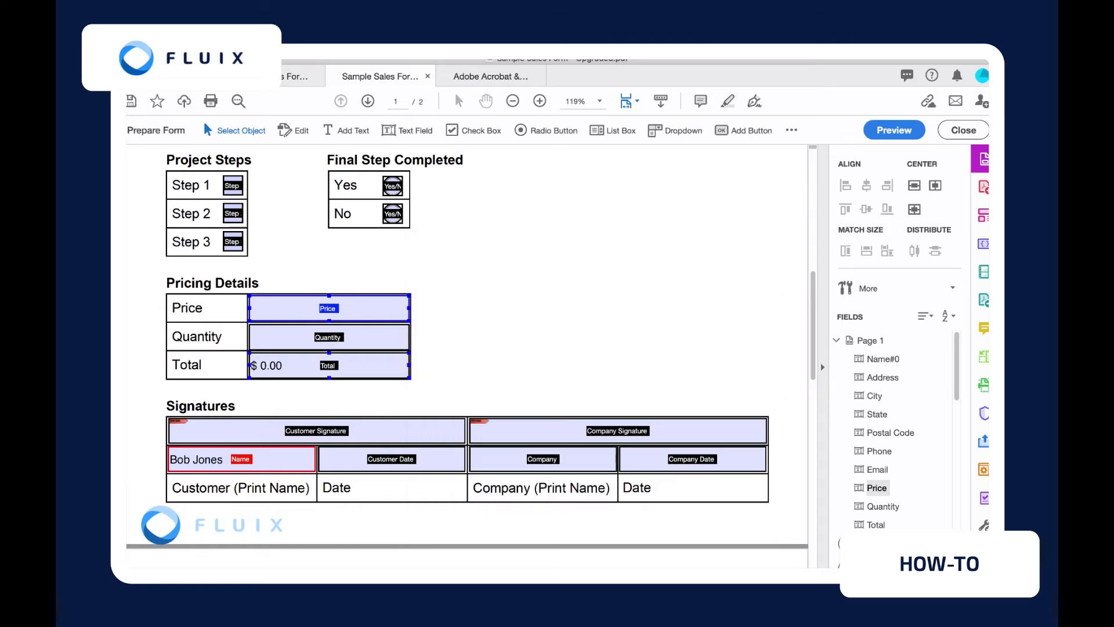
pyautogui.doubleClick(329, 337)
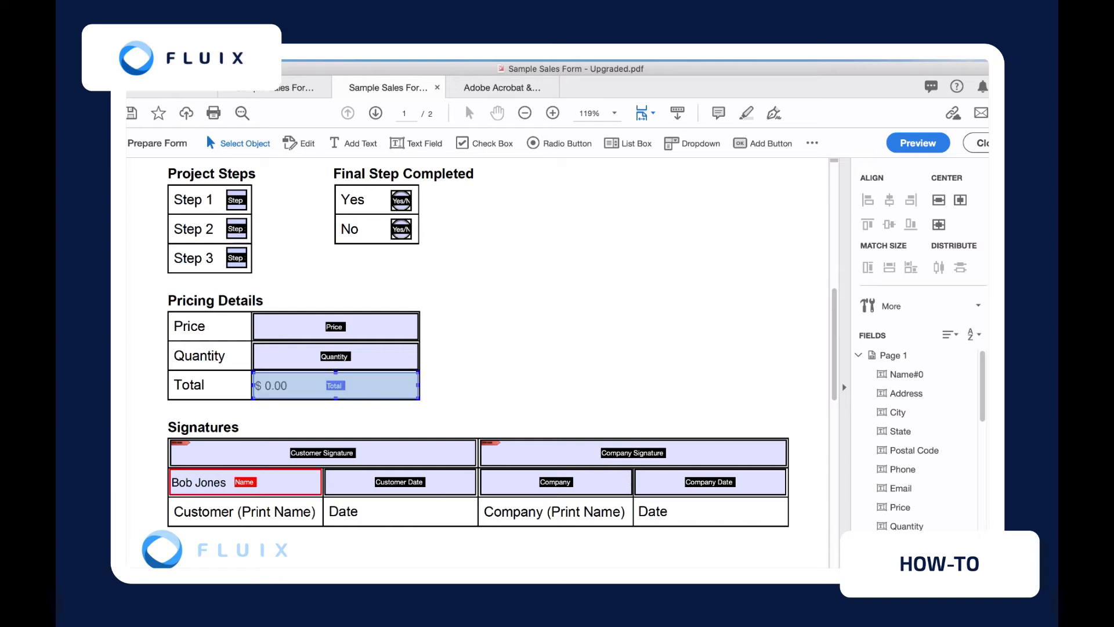
pyautogui.doubleClick(335, 386)
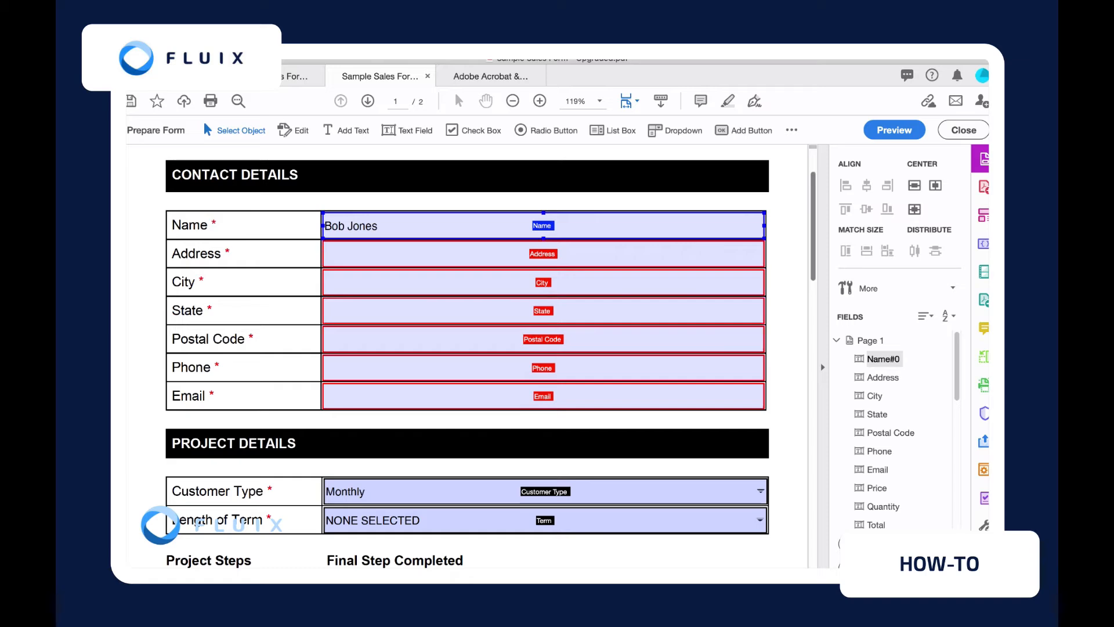
# Inspect the general properties of the Name field under Contact Details, including its Required setting, and close them
pyautogui.scroll(-2, 467, 357)
pyautogui.scroll(-4, 467, 356)
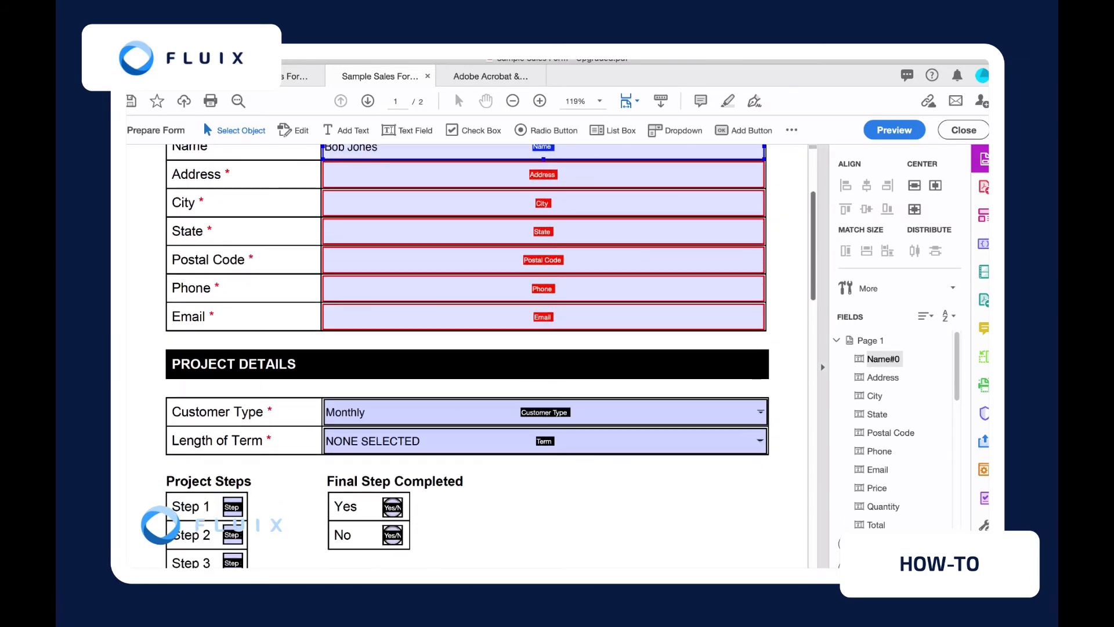
pyautogui.scroll(2, 467, 357)
pyautogui.scroll(3, 467, 357)
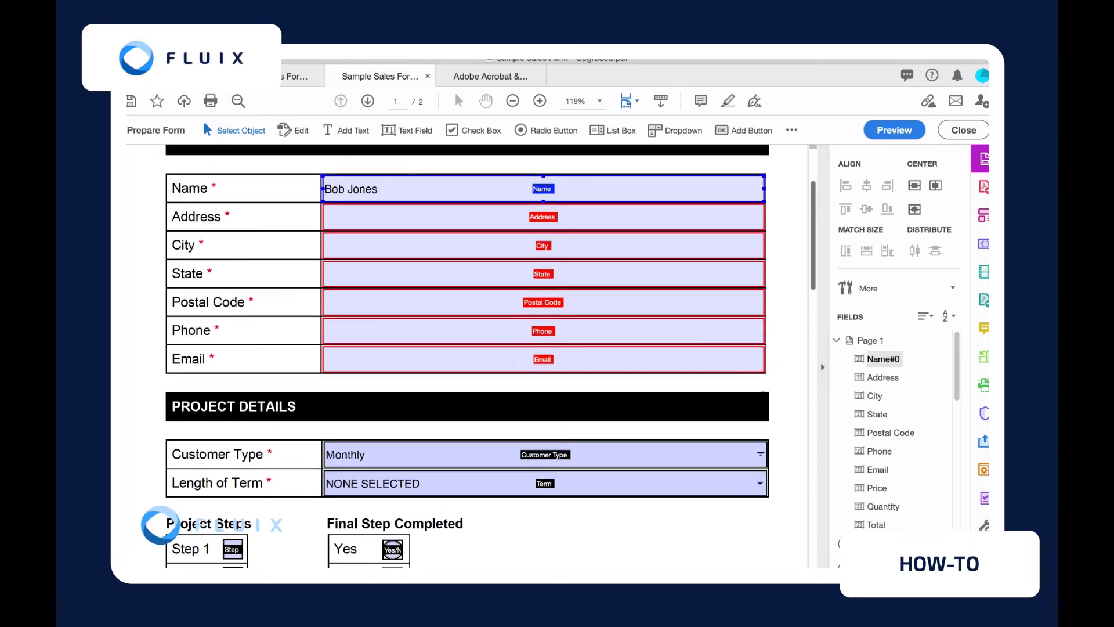
pyautogui.scroll(1, 467, 357)
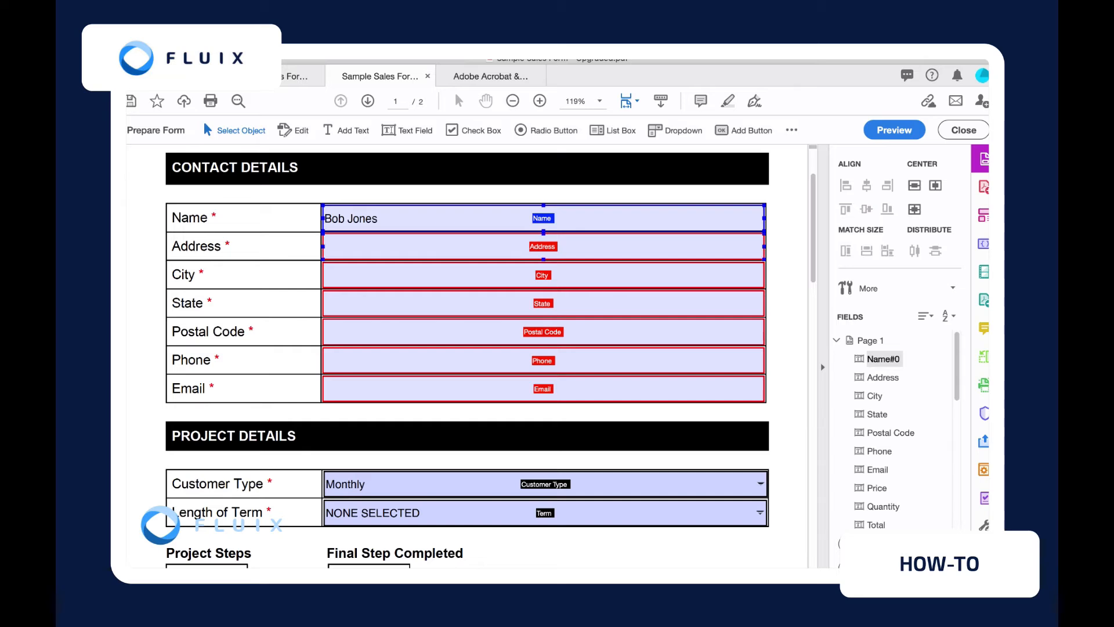
pyautogui.doubleClick(543, 218)
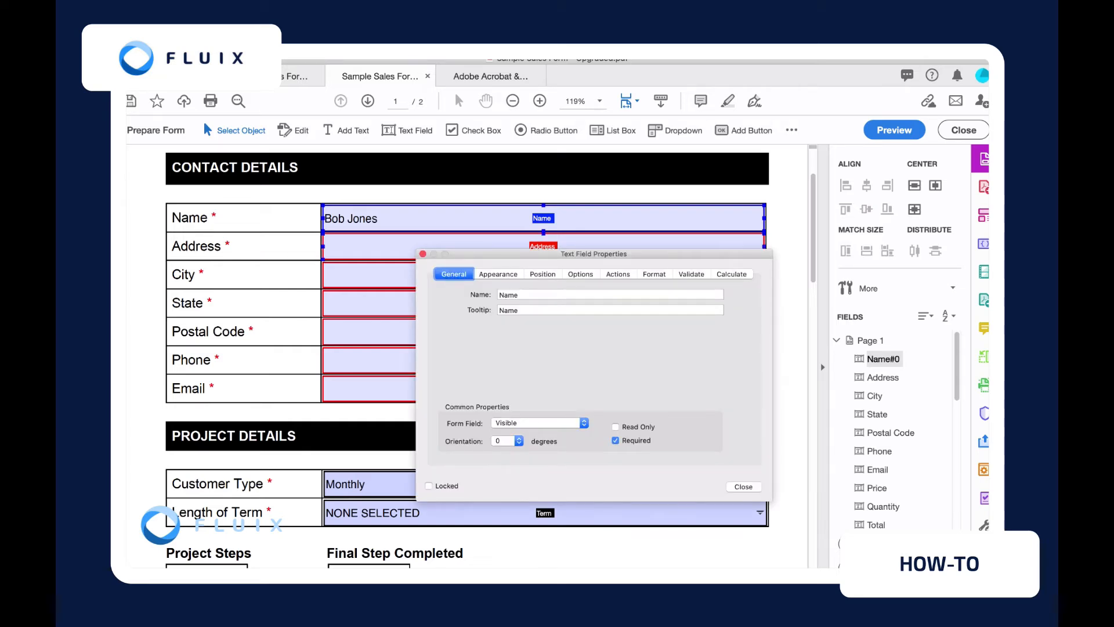
pyautogui.click(743, 486)
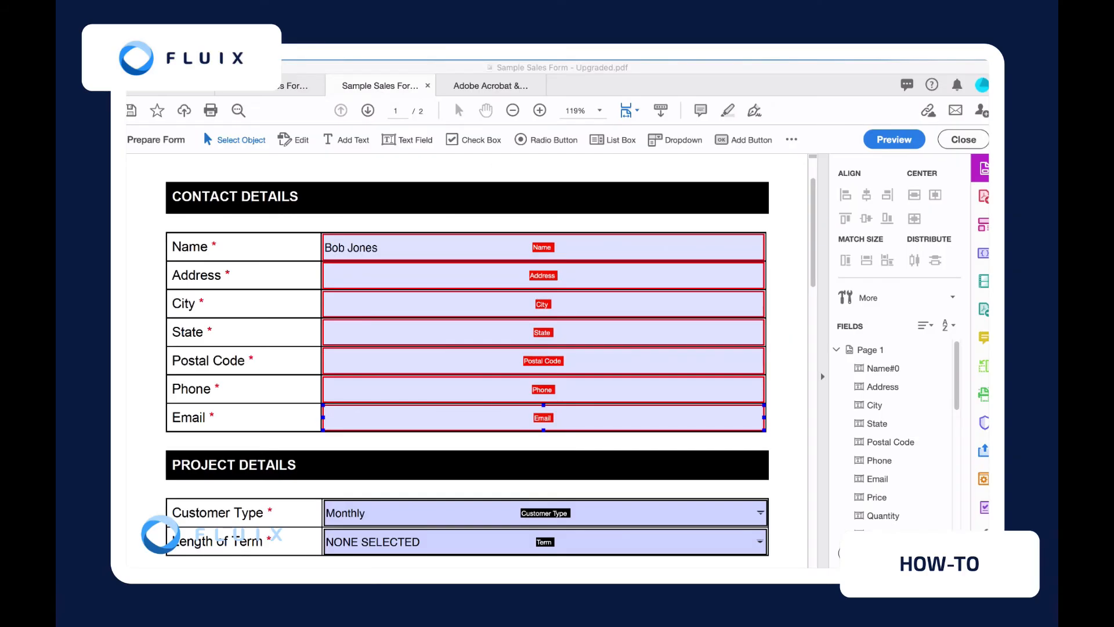
# Compare the Name field under Contact Details with the matching Name field in the Signatures section
pyautogui.click(543, 276)
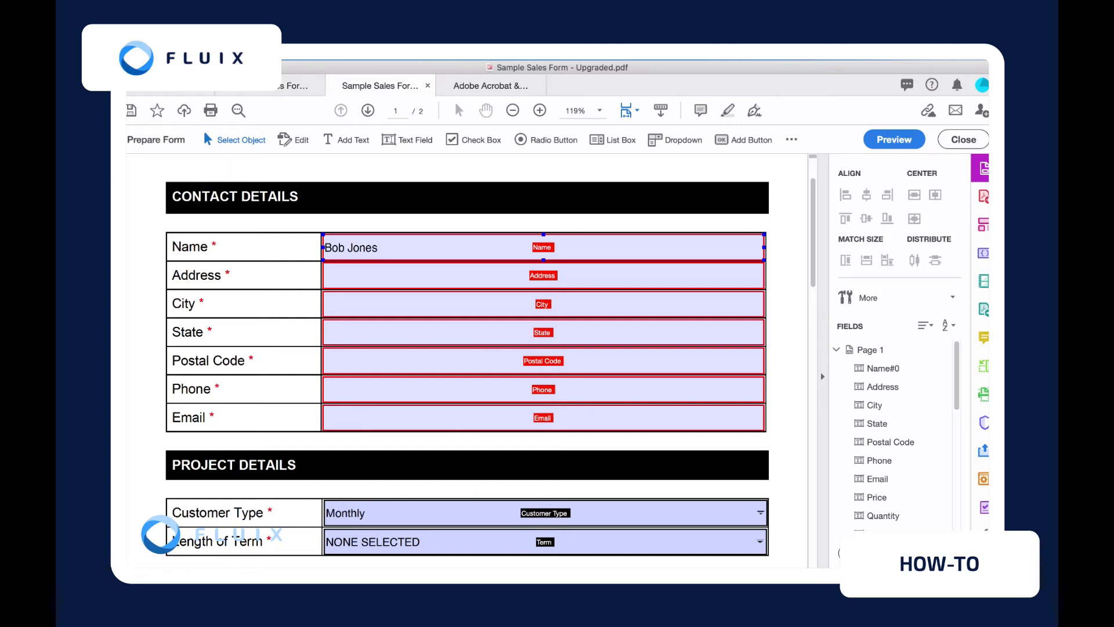
pyautogui.click(790, 232)
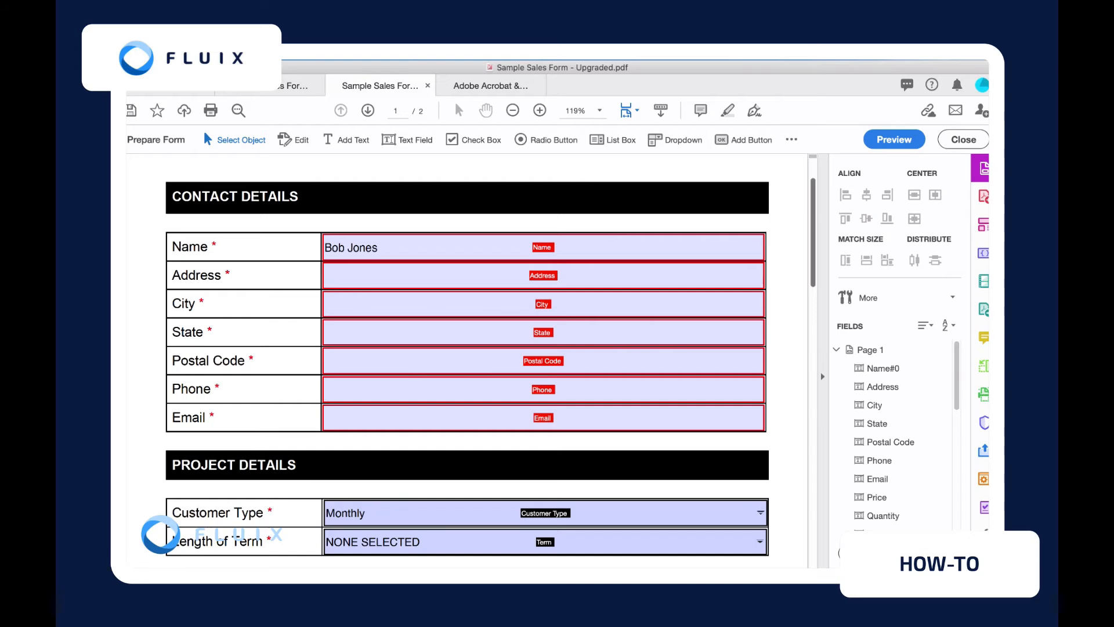
pyautogui.scroll(-5, 467, 363)
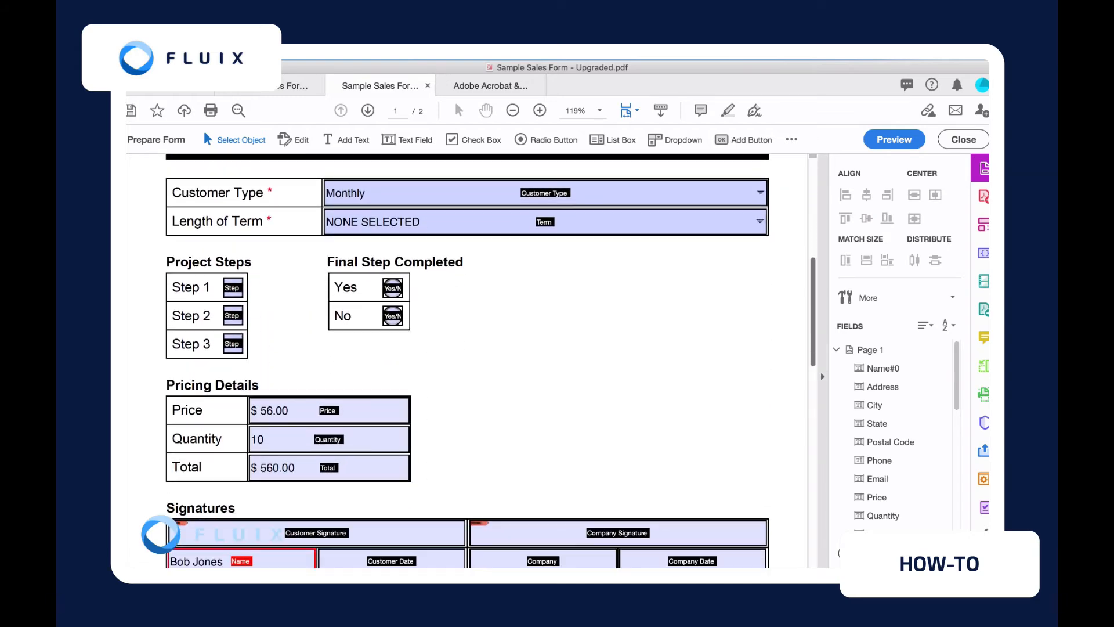
pyautogui.scroll(-3, 467, 363)
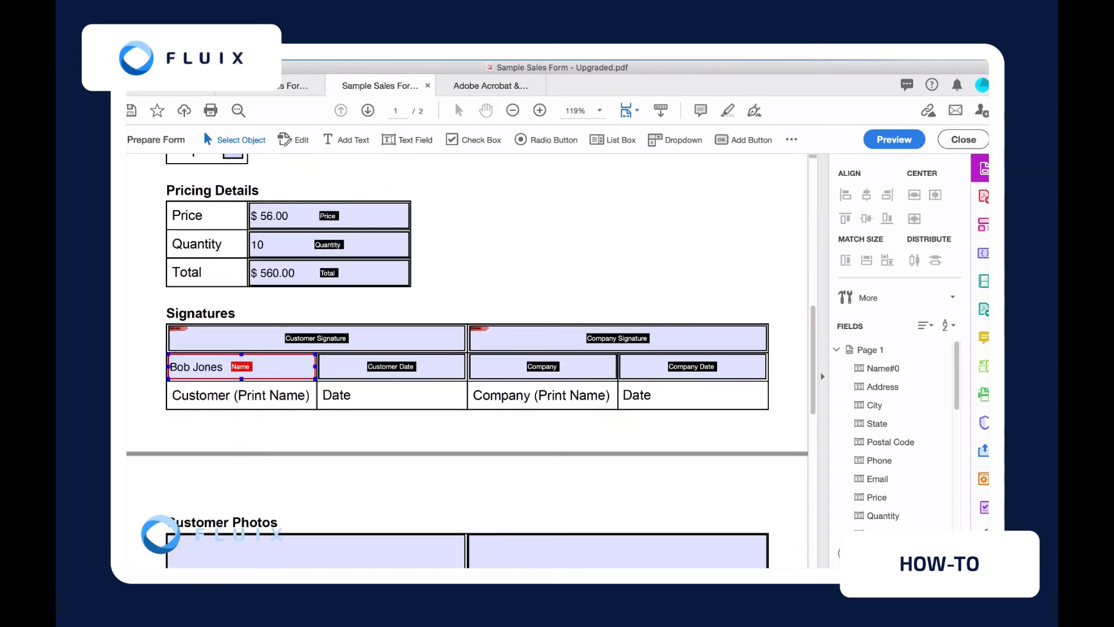
pyautogui.moveTo(813, 371); pyautogui.dragTo(813, 244)
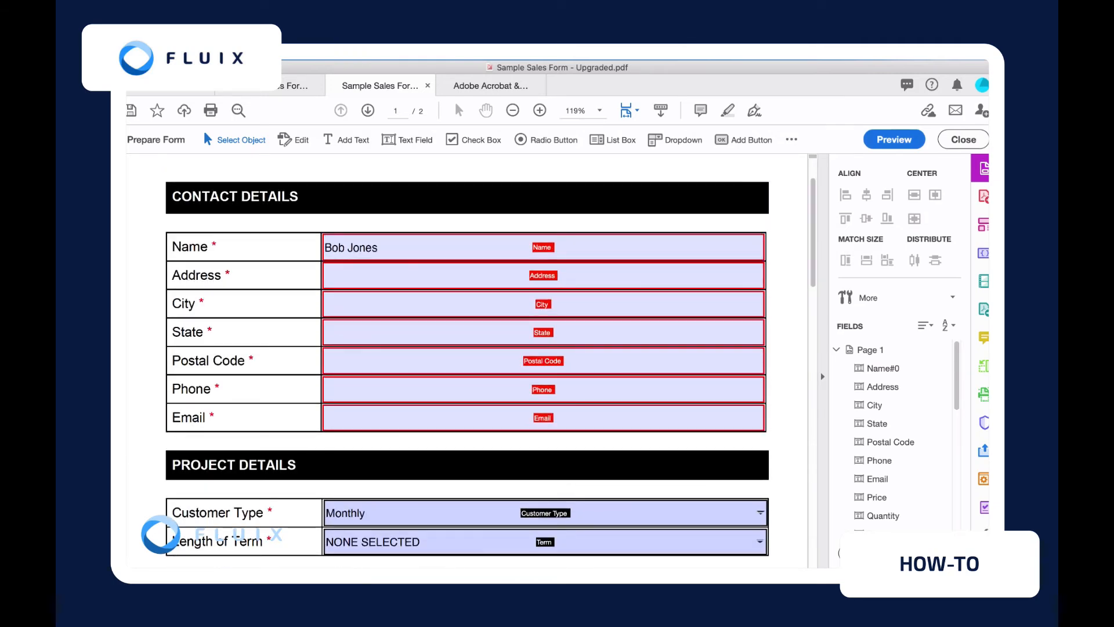
# Preview the form and check the name entry in both the Contact Details and Signatures sections
pyautogui.click(894, 140)
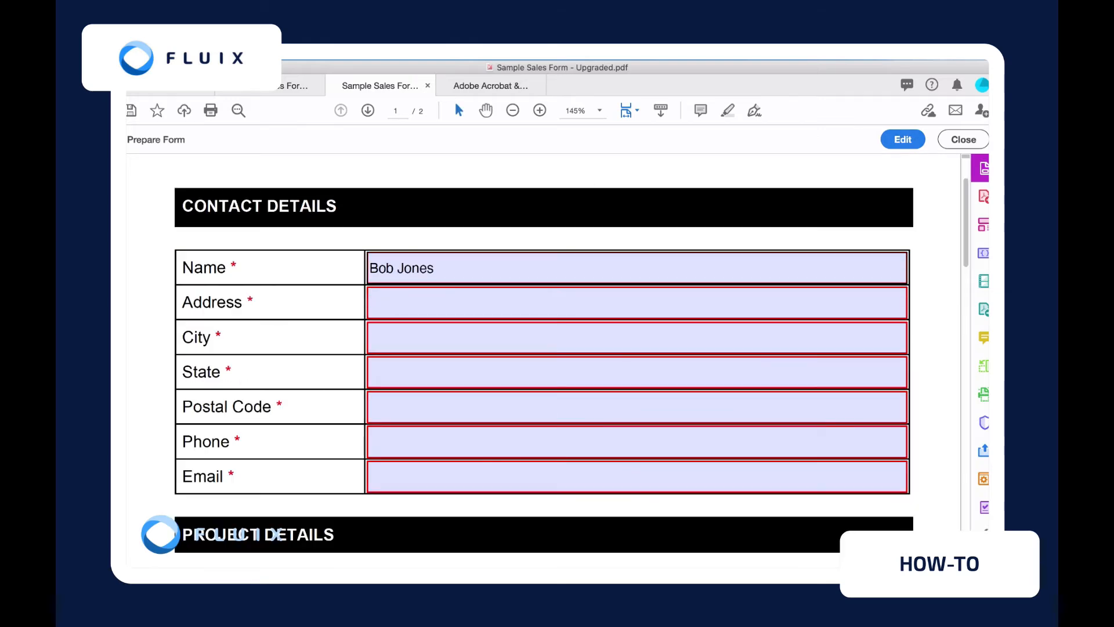
pyautogui.moveTo(966, 195); pyautogui.dragTo(966, 321)
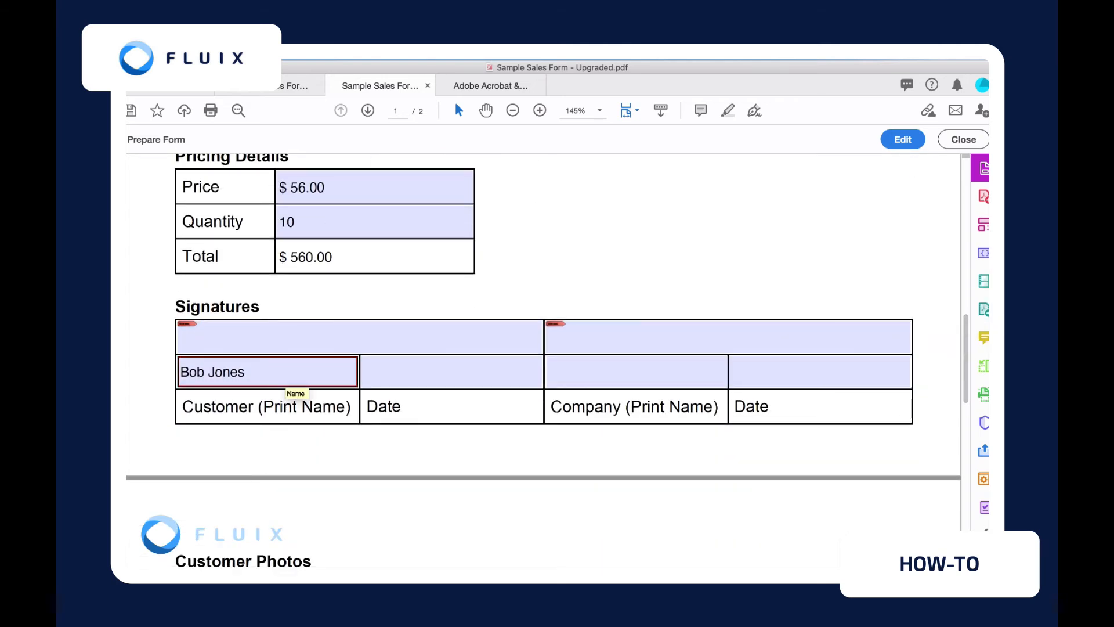
pyautogui.moveTo(966, 358); pyautogui.dragTo(965, 209)
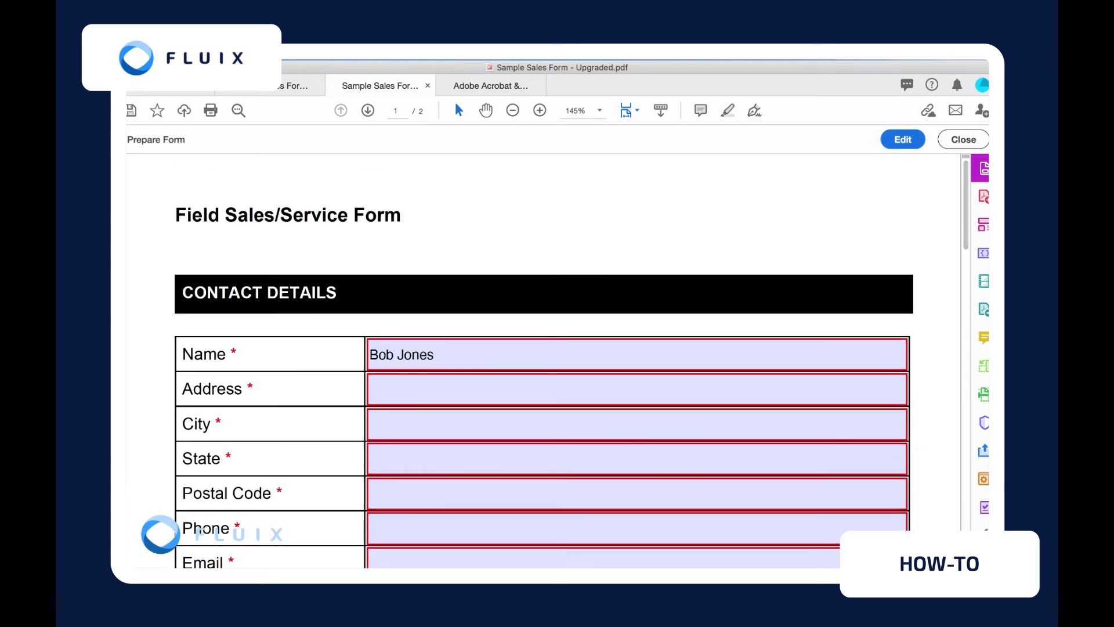
# Return to form editing and inspect the general properties of both Name fields, under Contact Details and under Signatures
pyautogui.click(902, 139)
pyautogui.doubleClick(543, 318)
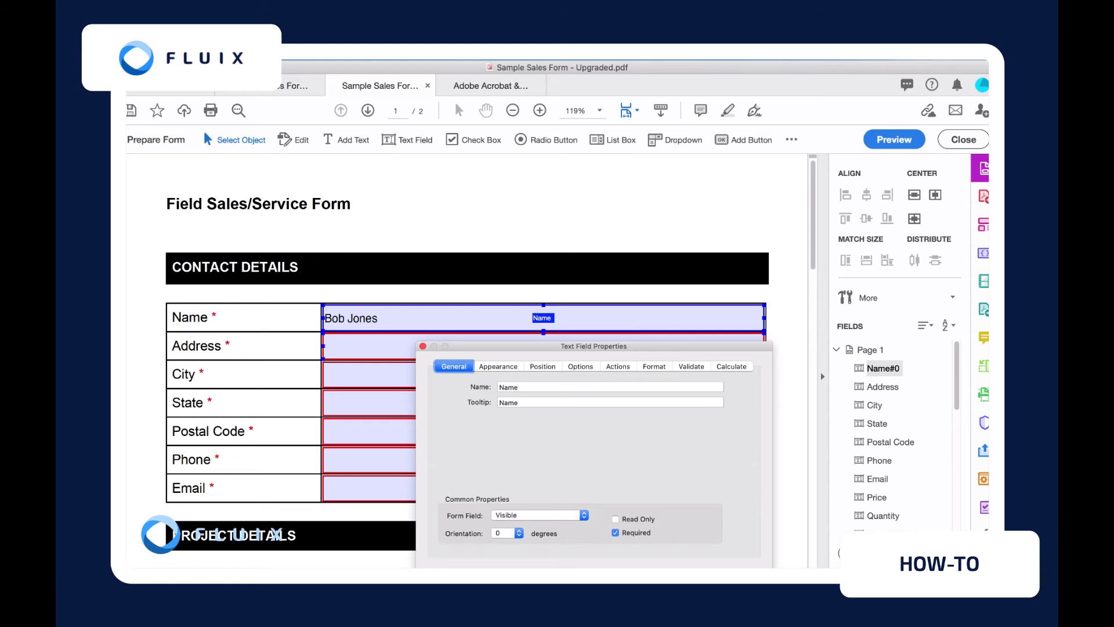
pyautogui.press('Escape')
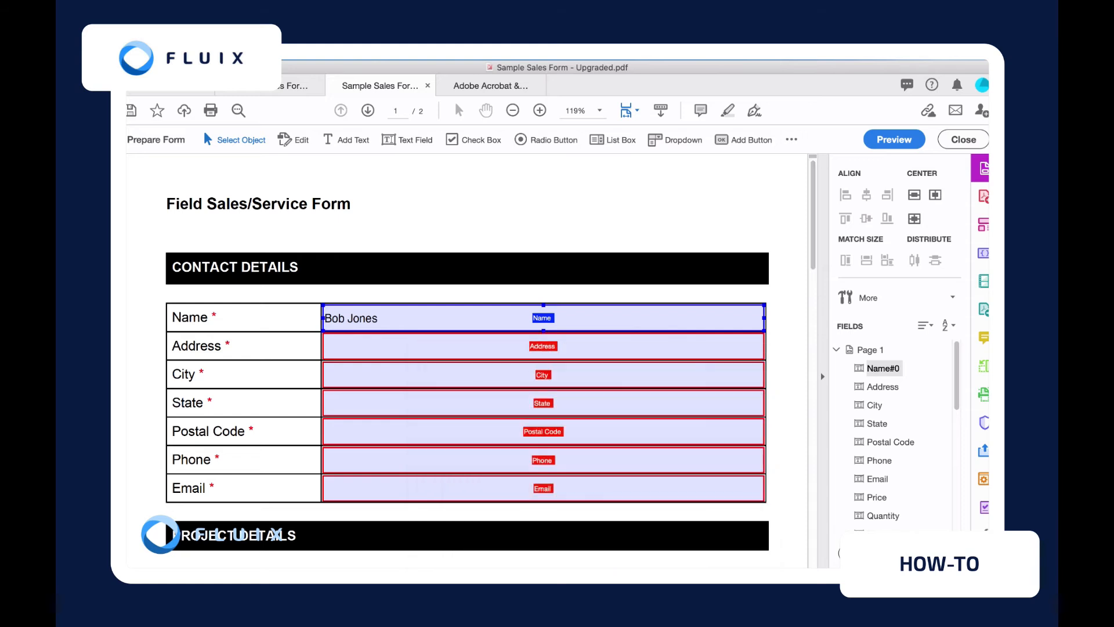
pyautogui.scroll(-4, 467, 360)
pyautogui.scroll(-10, 467, 359)
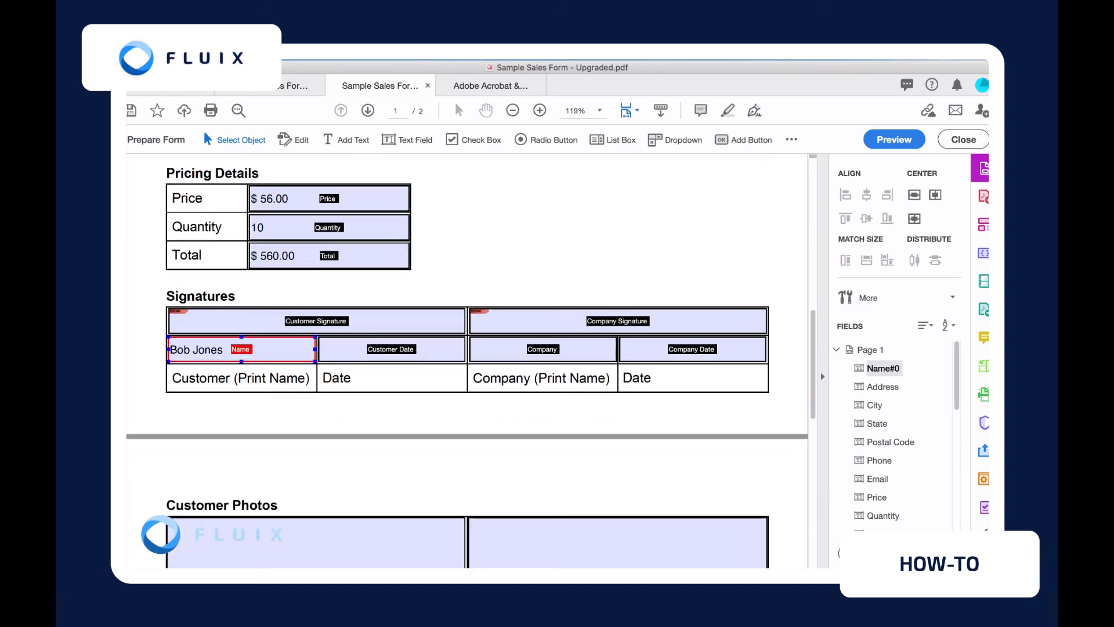
pyautogui.doubleClick(241, 349)
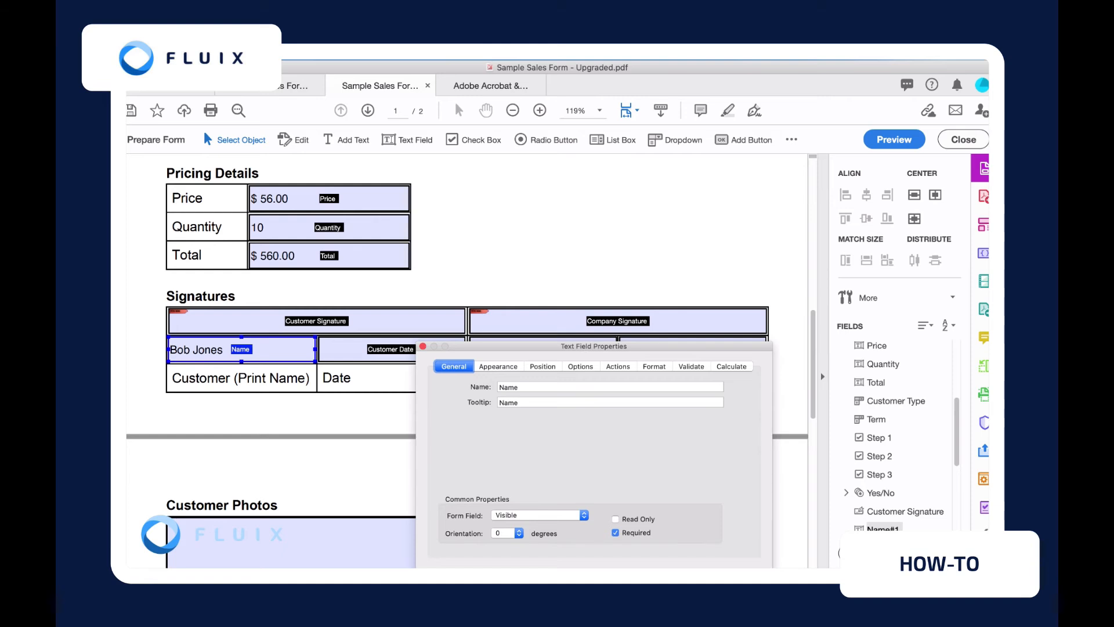
pyautogui.press('Return')
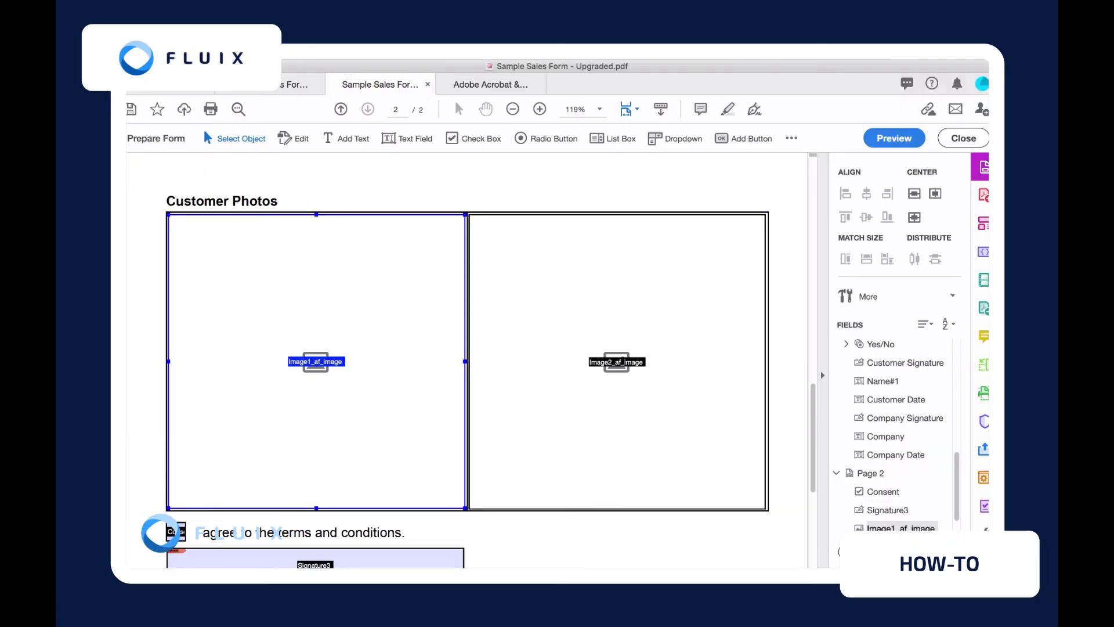
# Select the first image field under Customer Photos and open the list of additional form field tools
pyautogui.press('Escape')
pyautogui.click(316, 361)
pyautogui.click(792, 138)
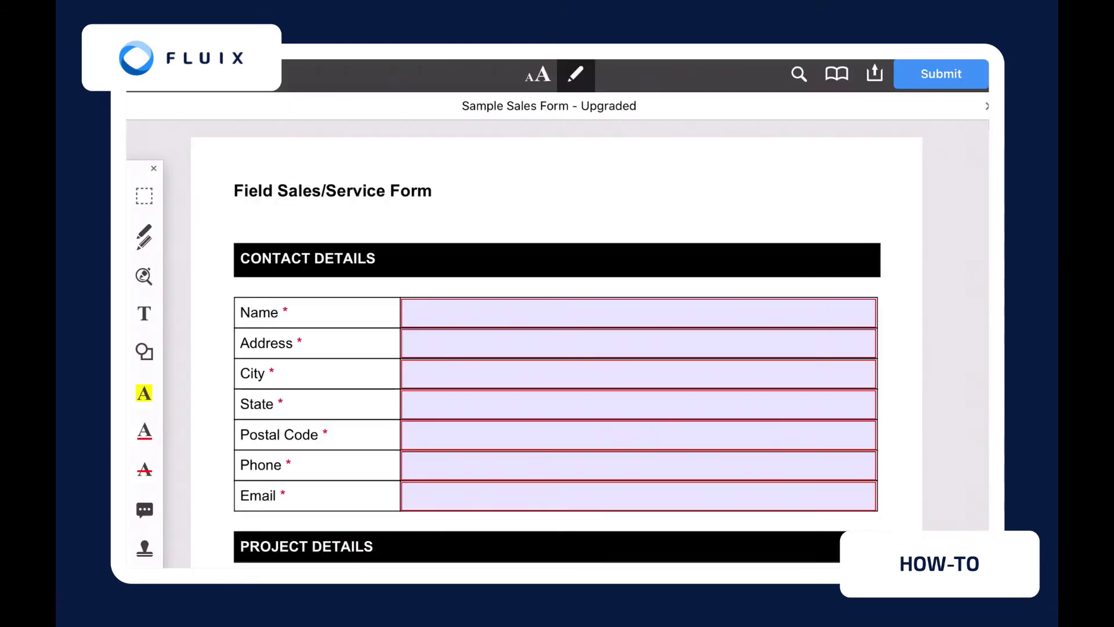
# Switch to the Fluix app and choose the camera as the source for the first Customer Photos box
pyautogui.scroll(-5, 557, 348)
pyautogui.scroll(-10, 557, 348)
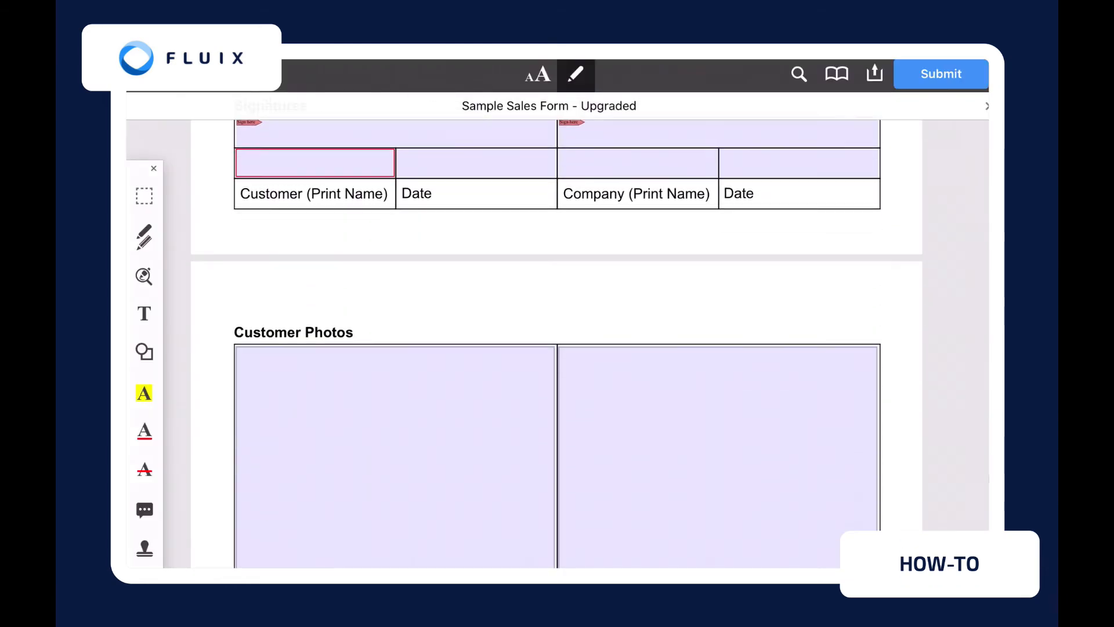
pyautogui.click(395, 366)
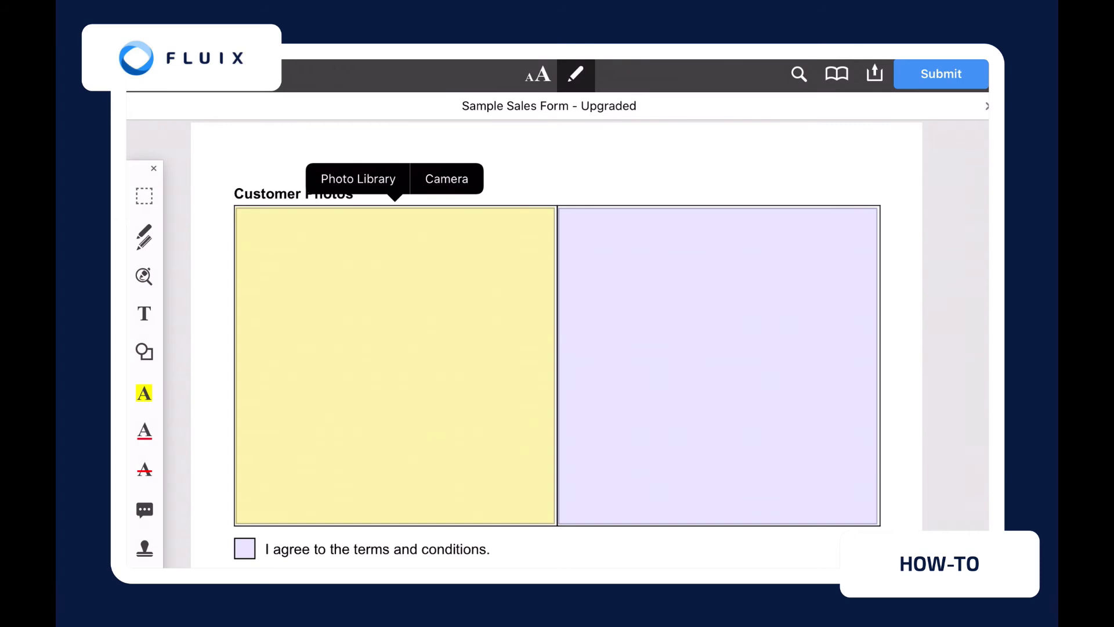
pyautogui.click(446, 178)
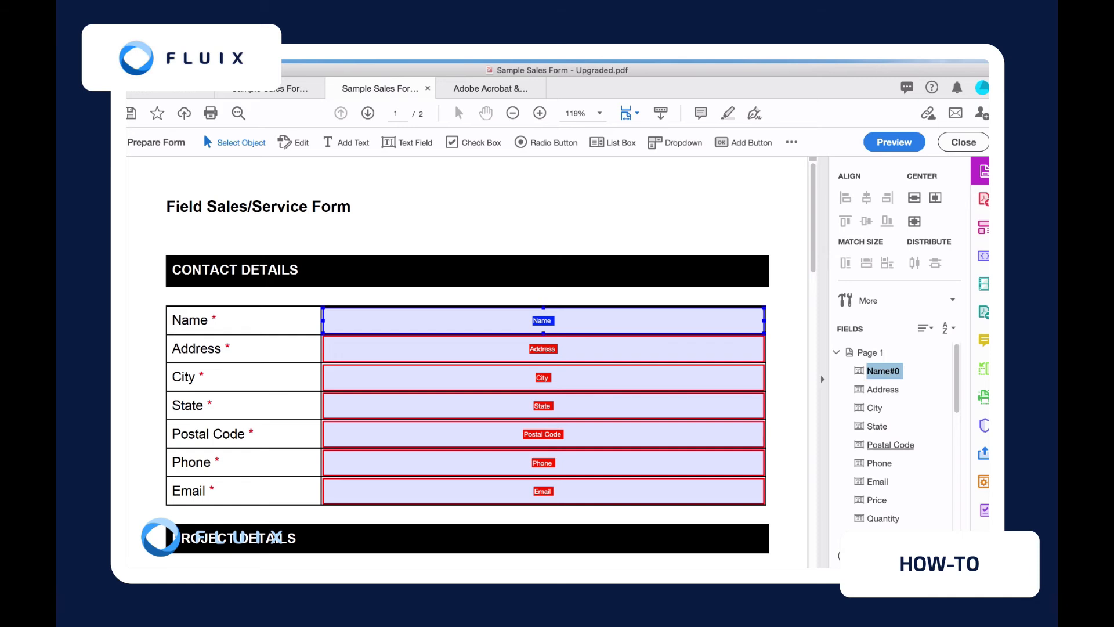
# Walk through the field order in Acrobat from Name to Price, and compare Price's place in the form with Customer Type's
pyautogui.click(883, 371)
pyautogui.press('Return')
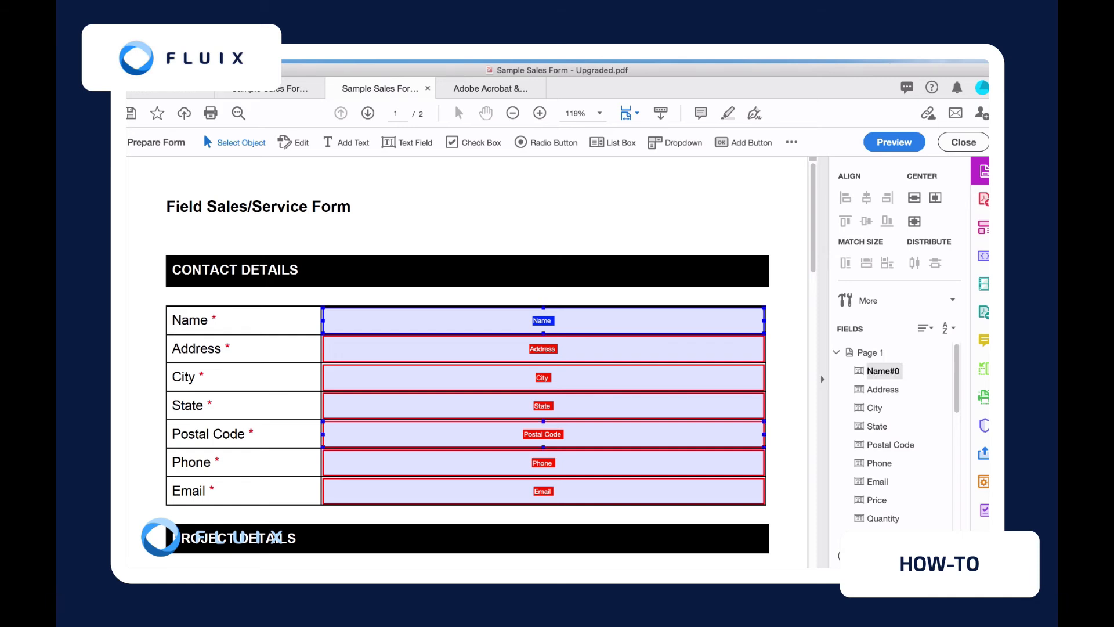
pyautogui.click(882, 389)
pyautogui.press('Down')
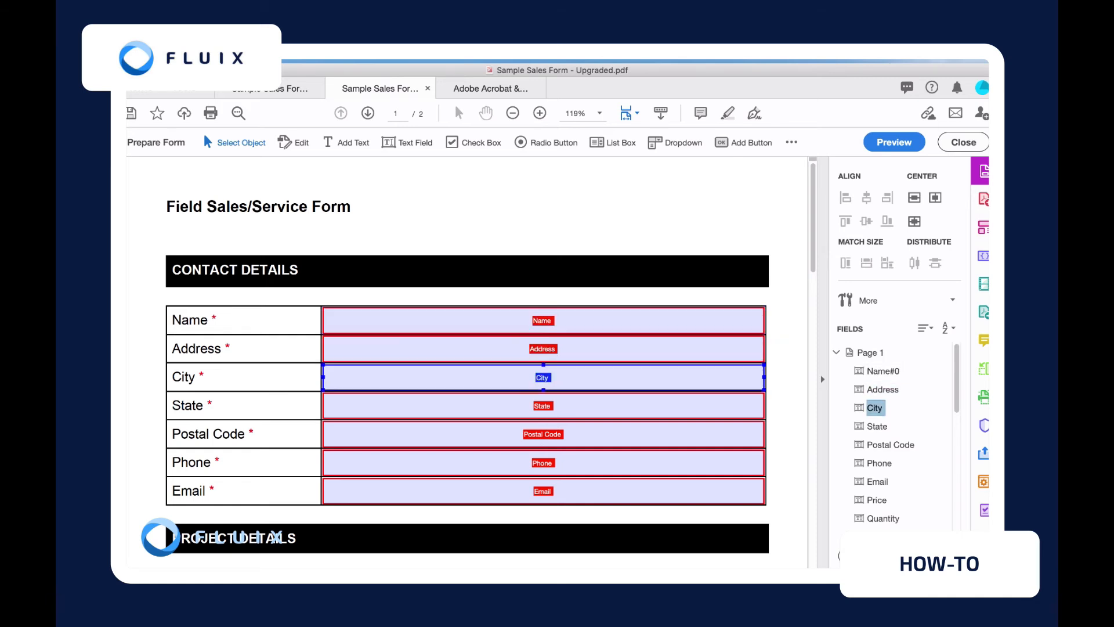
pyautogui.press('Down')
pyautogui.press('Down')
pyautogui.press('Down')
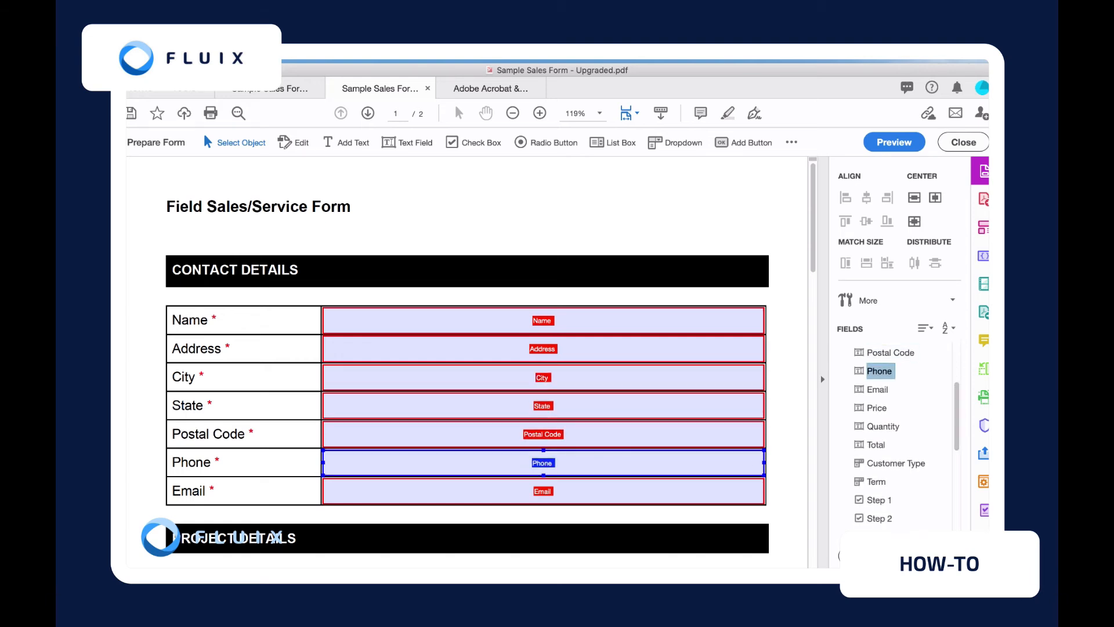
pyautogui.press('Down')
pyautogui.press('Down')
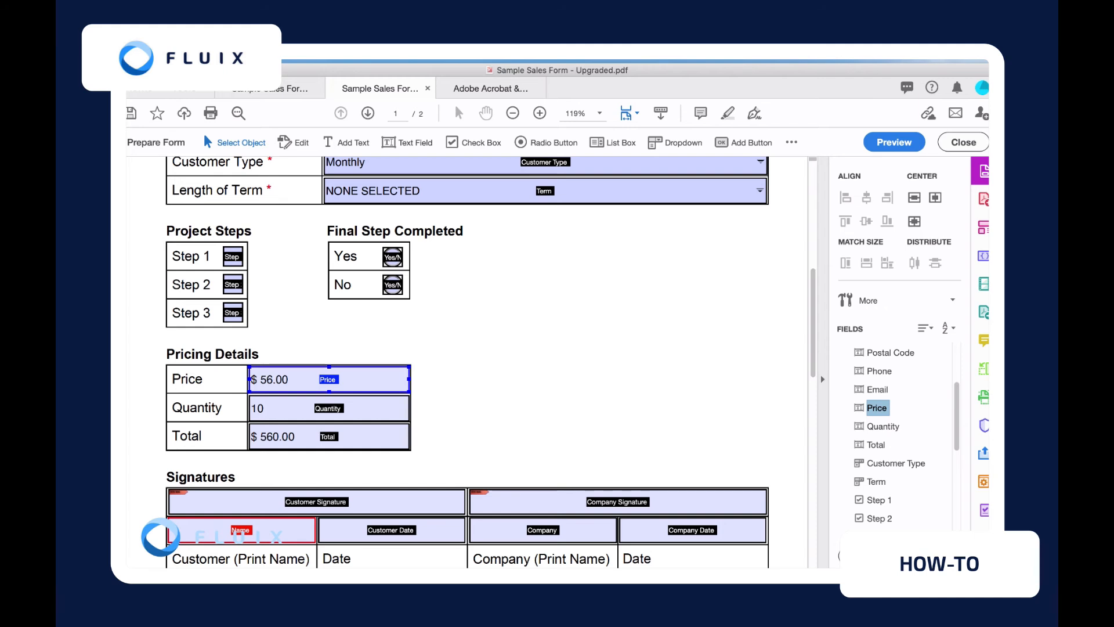
pyautogui.click(546, 163)
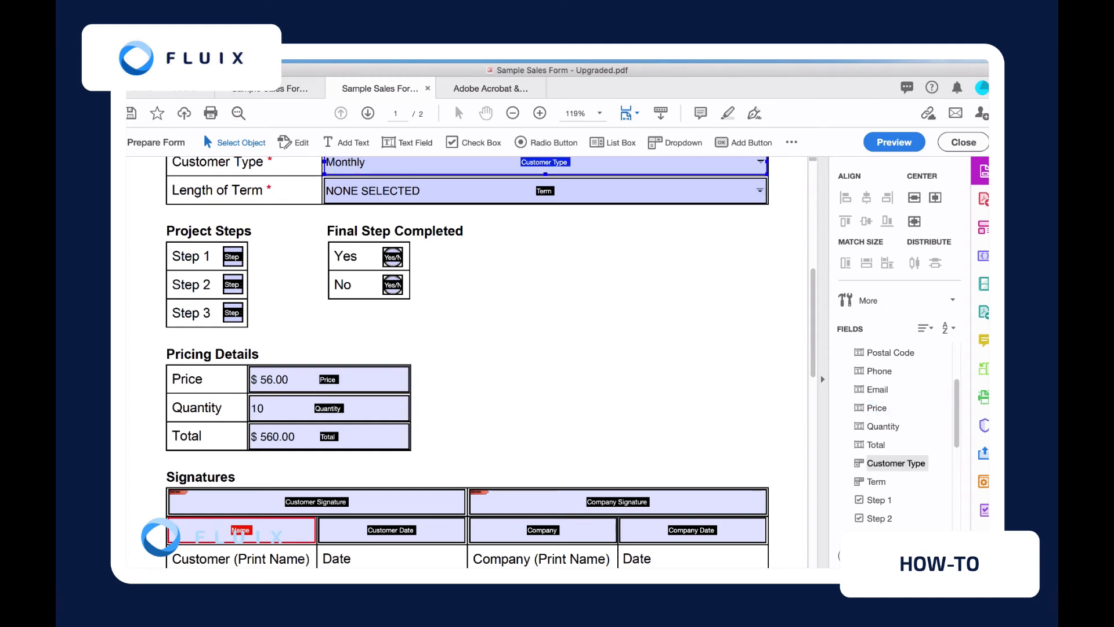
pyautogui.click(328, 380)
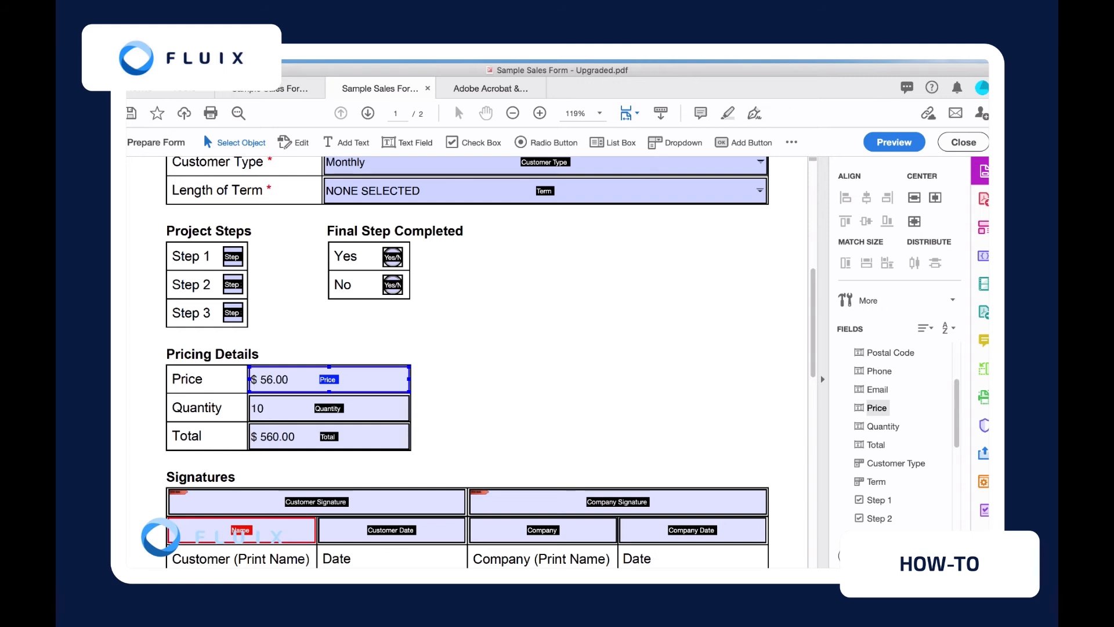
# Move the Customer Type field up in the page 1 field order, directly after Email
pyautogui.scroll(-3, 897, 408)
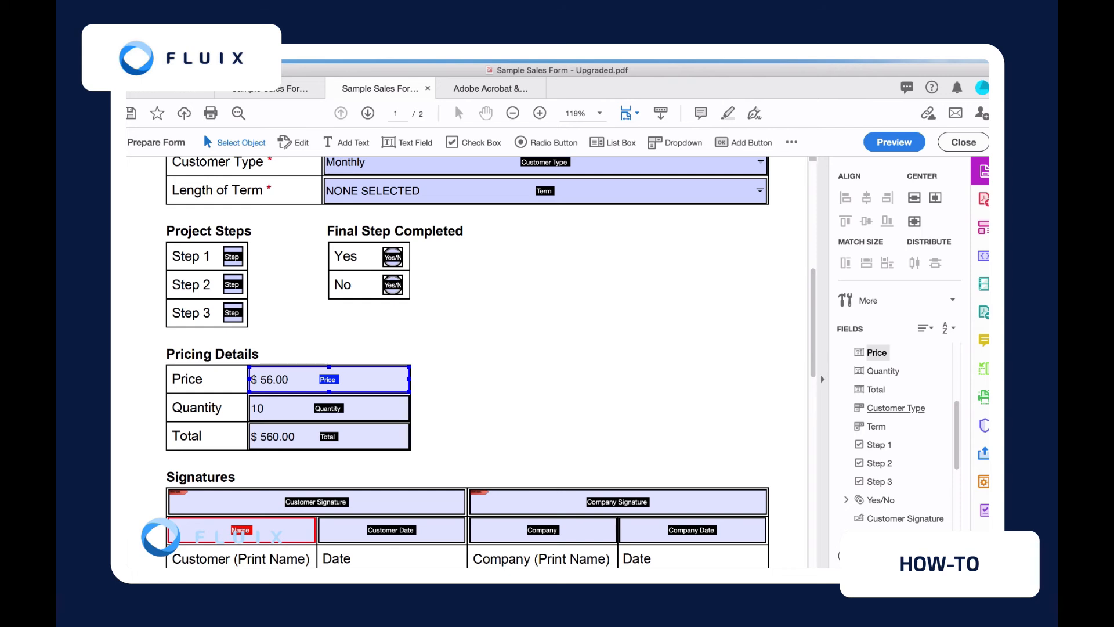
pyautogui.click(896, 407)
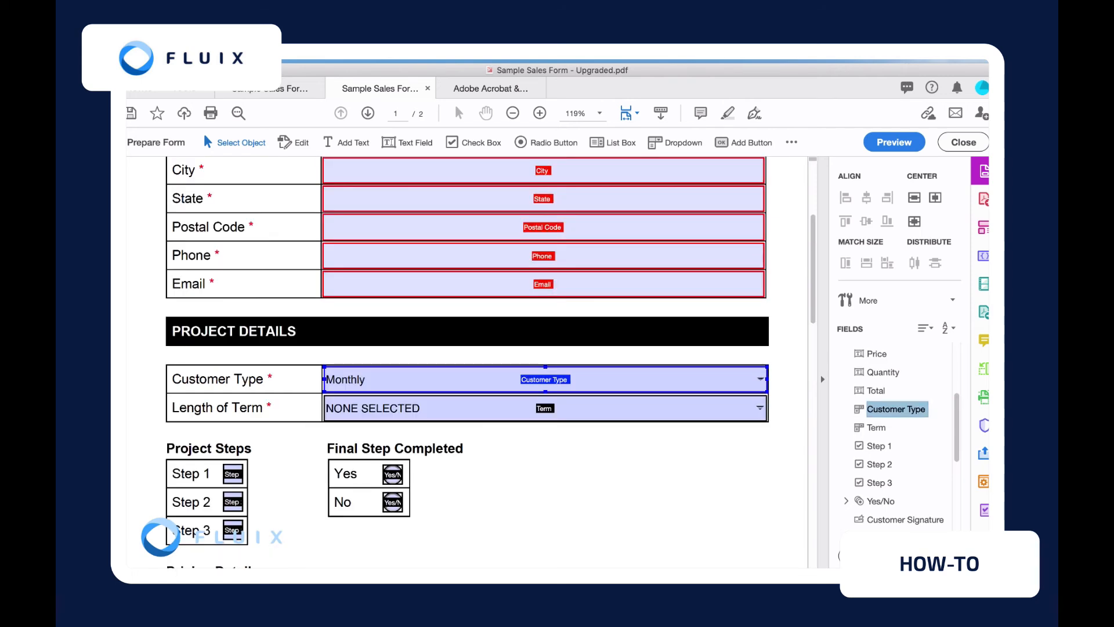
pyautogui.moveTo(897, 409); pyautogui.dragTo(896, 364)
pyautogui.scroll(3, 897, 391)
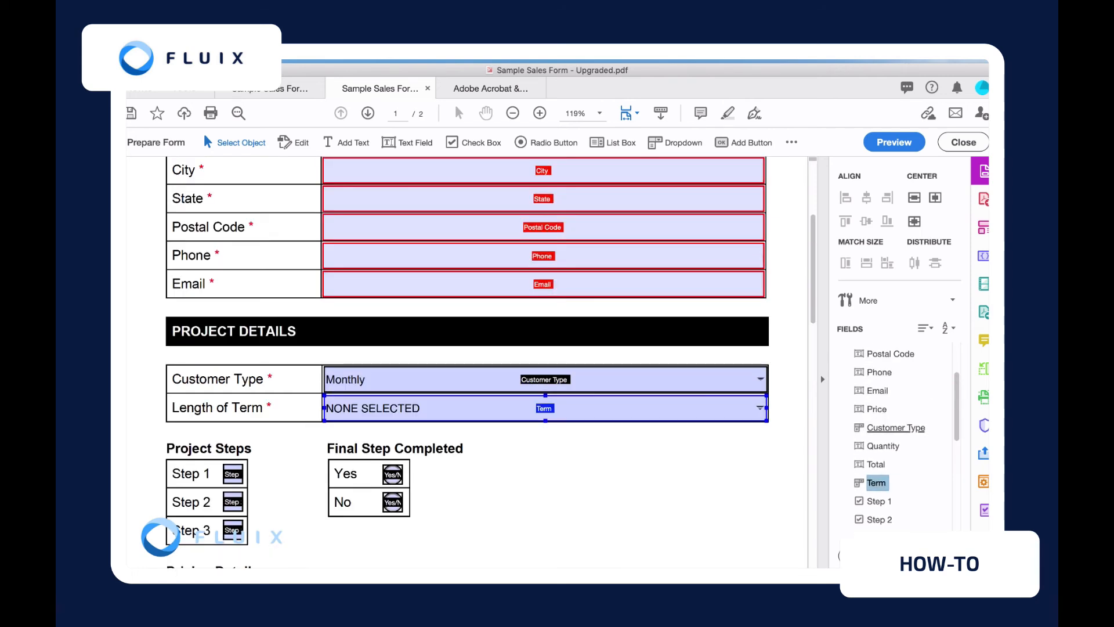
pyautogui.moveTo(877, 483); pyautogui.dragTo(896, 399)
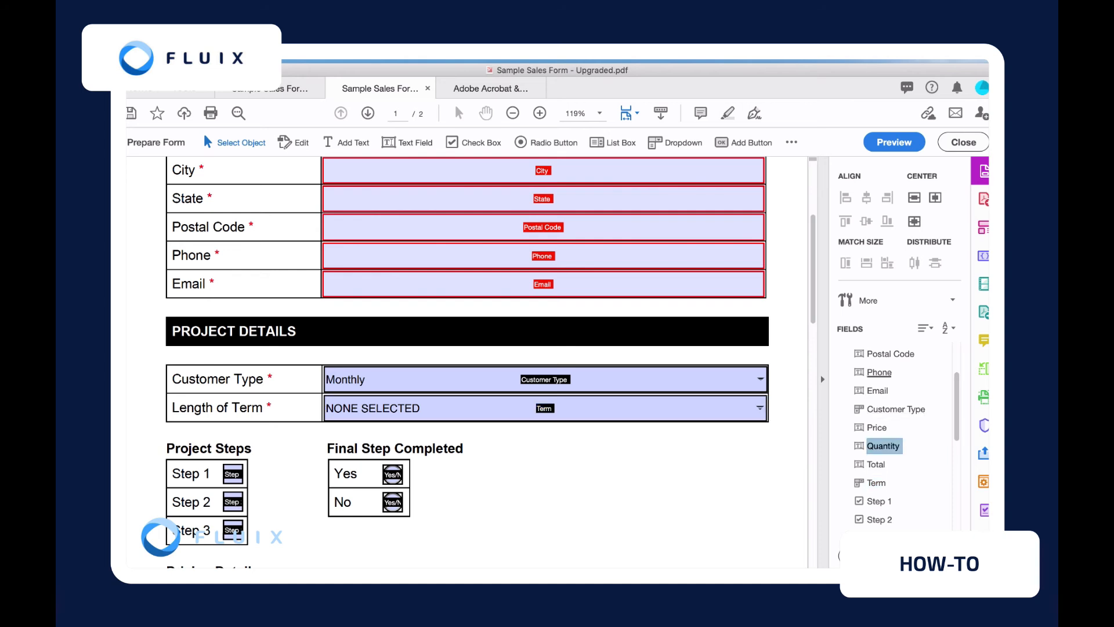
pyautogui.scroll(1, 896, 435)
pyautogui.scroll(-3, 896, 435)
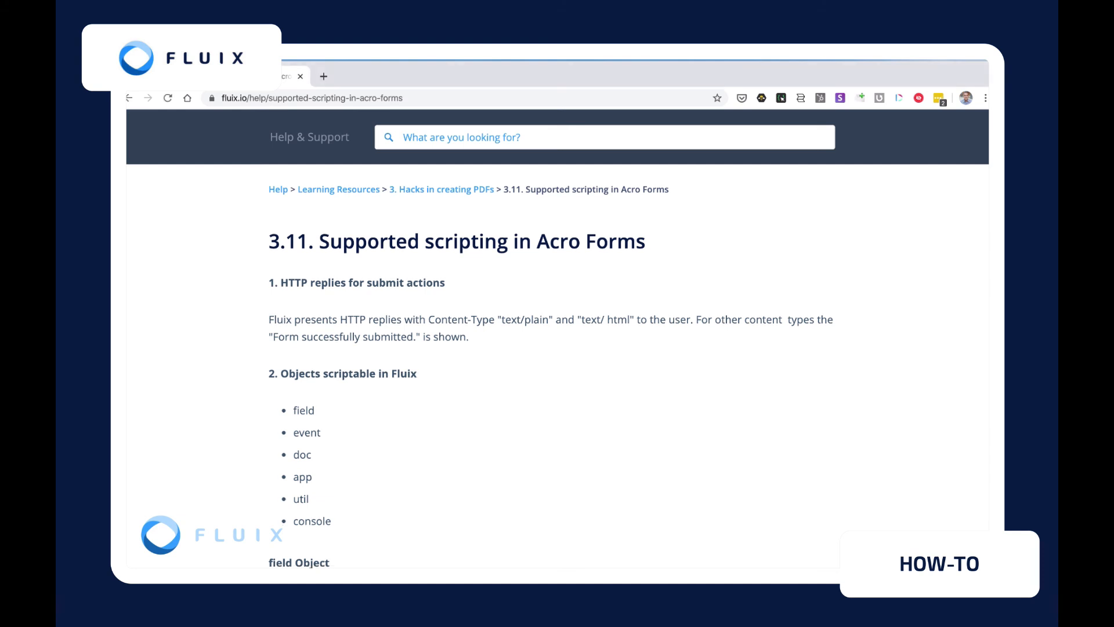
# Review the scriptable objects, properties and methods on Fluix's Supported scripting in Acro Forms help page in the browser
pyautogui.scroll(-3, 557, 365)
pyautogui.scroll(-5, 556, 365)
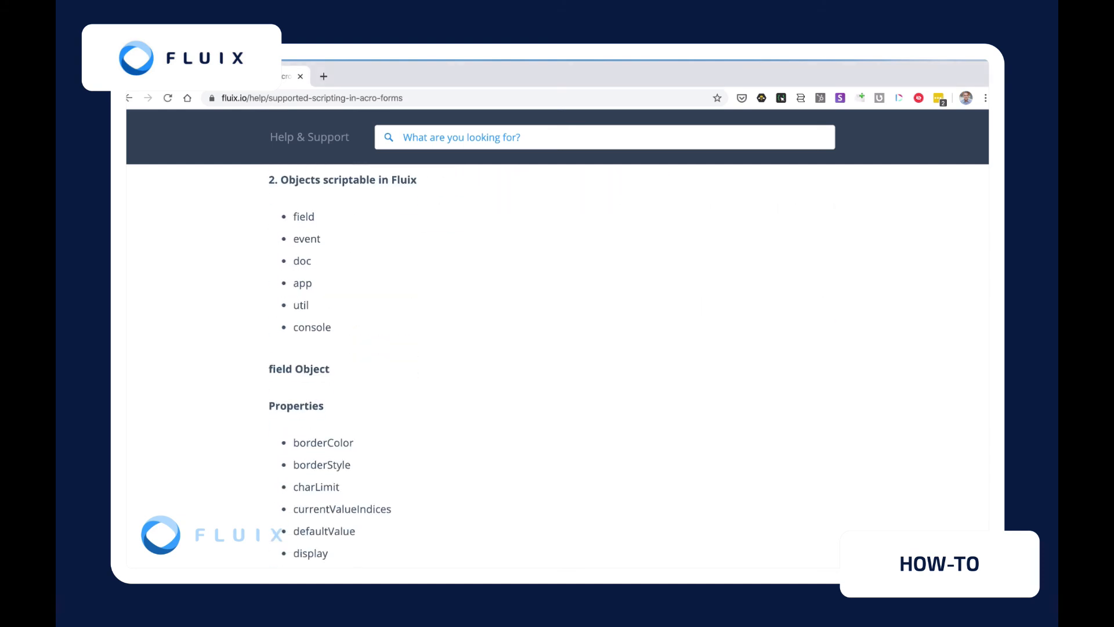
pyautogui.scroll(-7, 556, 365)
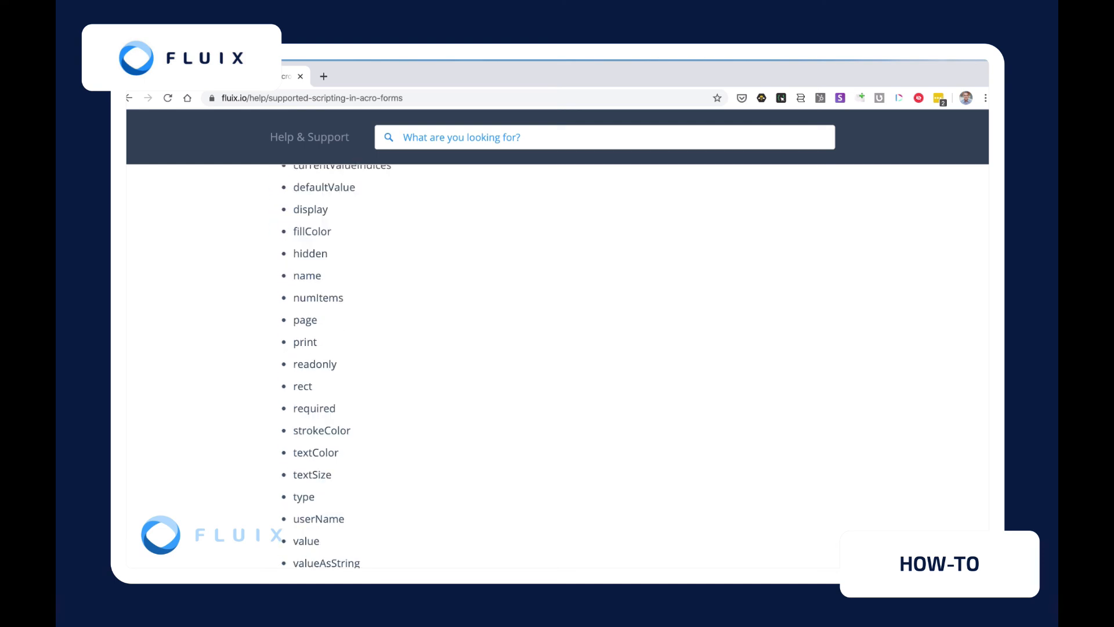
pyautogui.scroll(-6, 557, 365)
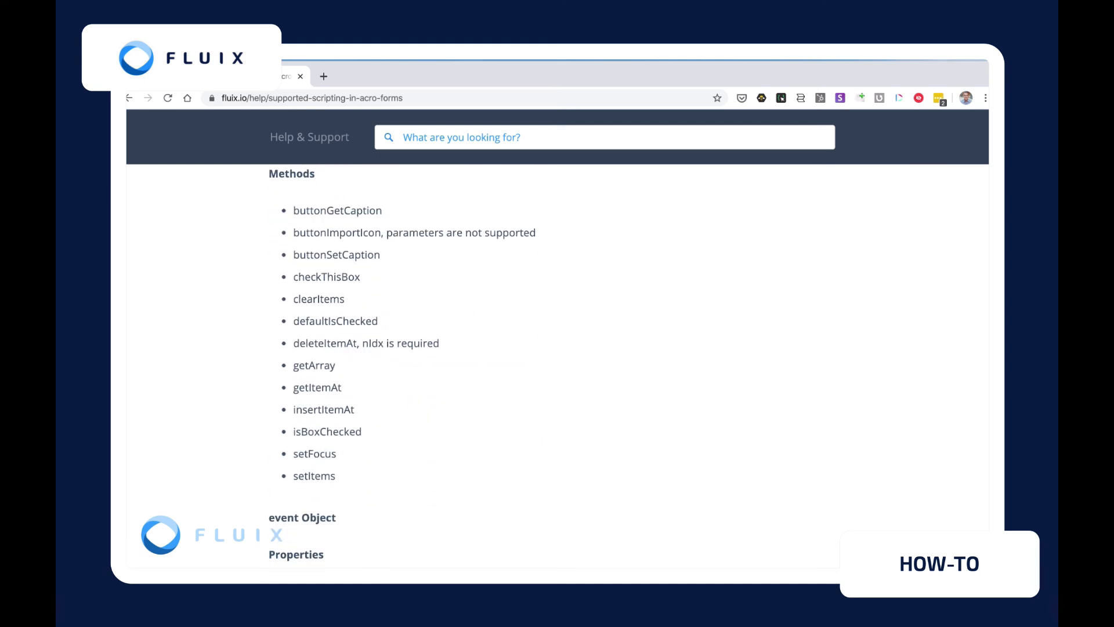
pyautogui.scroll(-6, 556, 366)
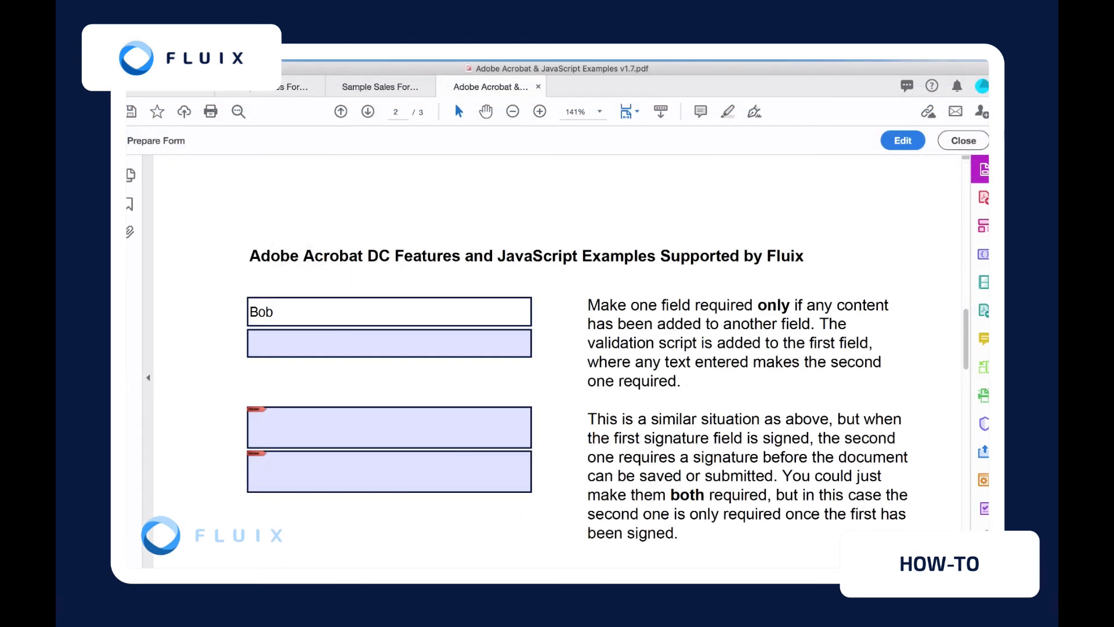
# Test the conditional-required example in Acrobat's JavaScript examples PDF by committing the first field and entering a surname in the second
pyautogui.press('Tab')
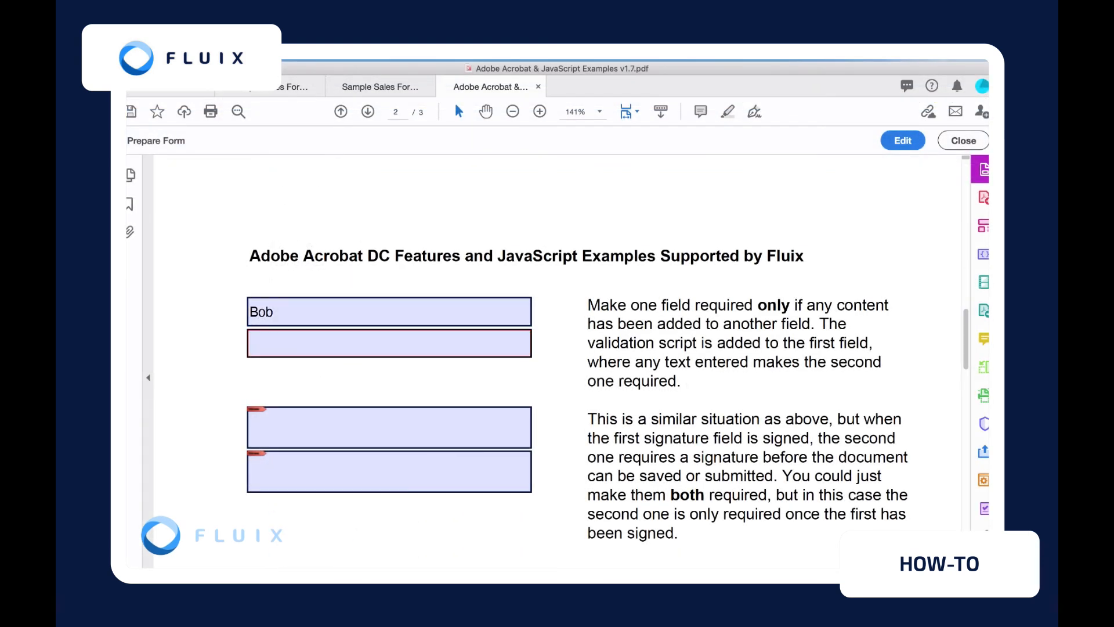
pyautogui.write('Jones')
pyautogui.click(587, 342)
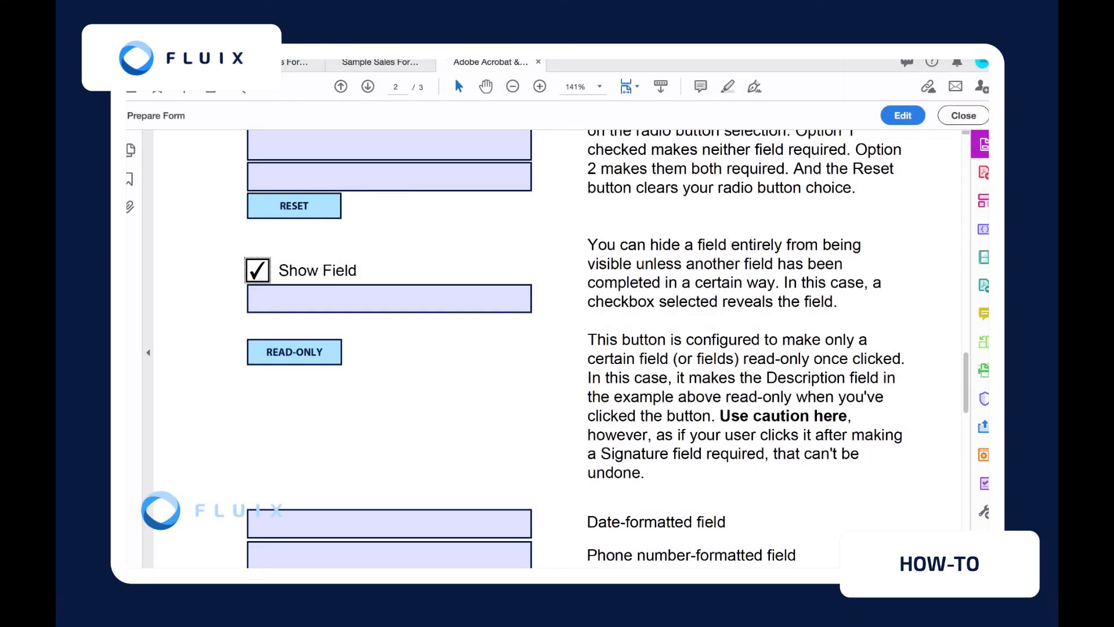
# Toggle the Show Field check box to test hiding and revealing its field, leaving the box cleared
pyautogui.click(257, 270)
pyautogui.click(258, 270)
pyautogui.click(258, 271)
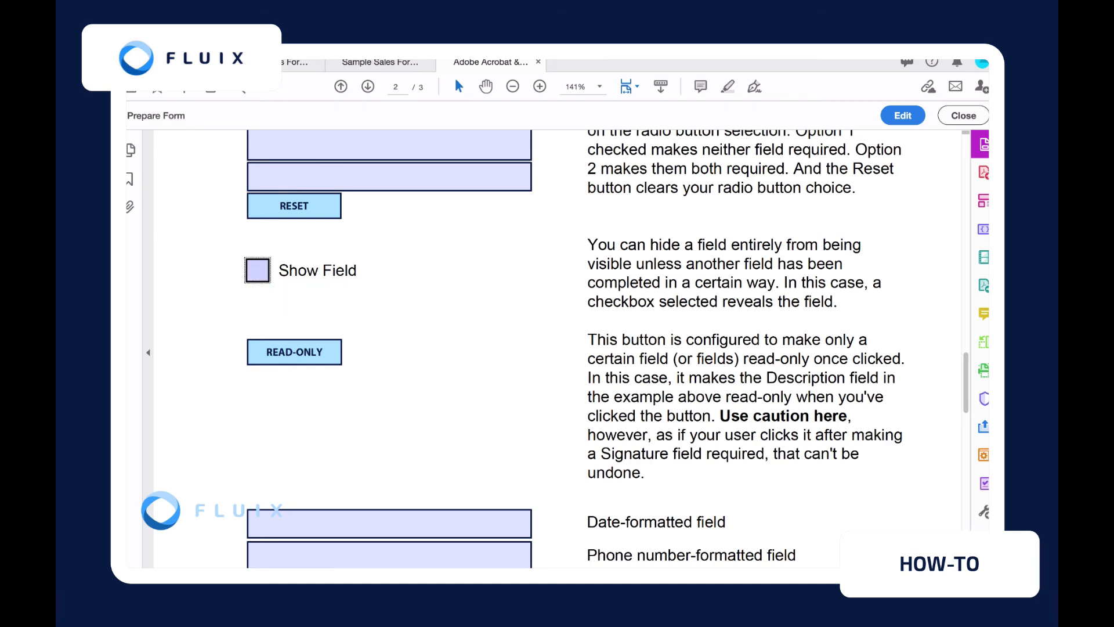